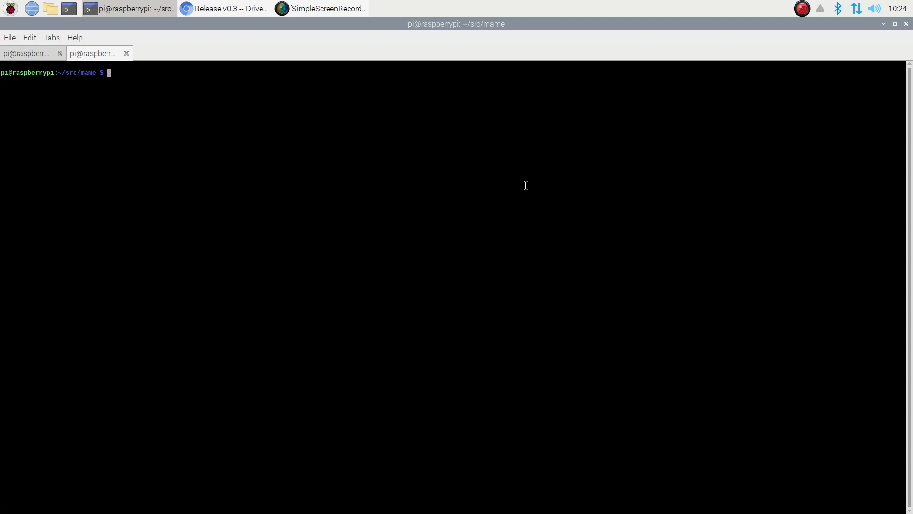
# List the slot options of the coco3h machine with ./mame coco3h -listslots and highlight the ide entry under ext
pyautogui.write('./mame coco3h -listslots')
pyautogui.press('Return')
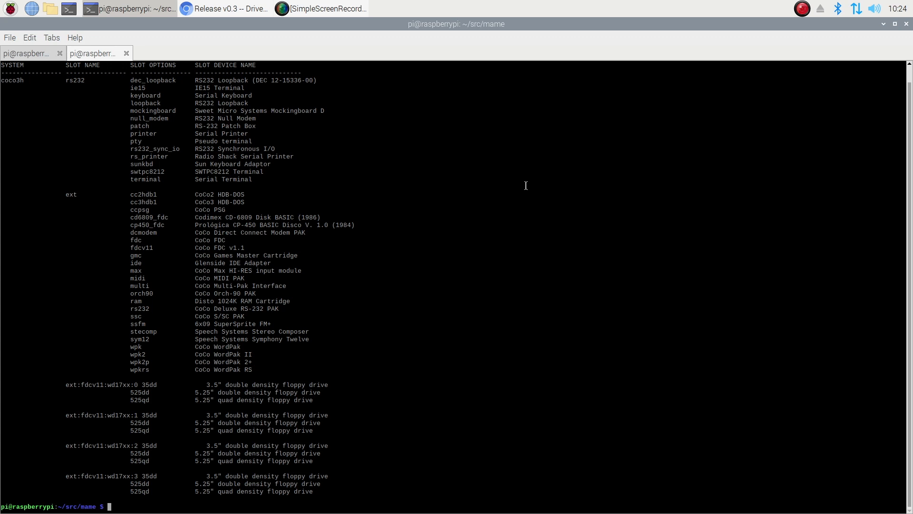
pyautogui.doubleClick(69, 195)
pyautogui.moveTo(132, 261); pyautogui.dragTo(273, 261)
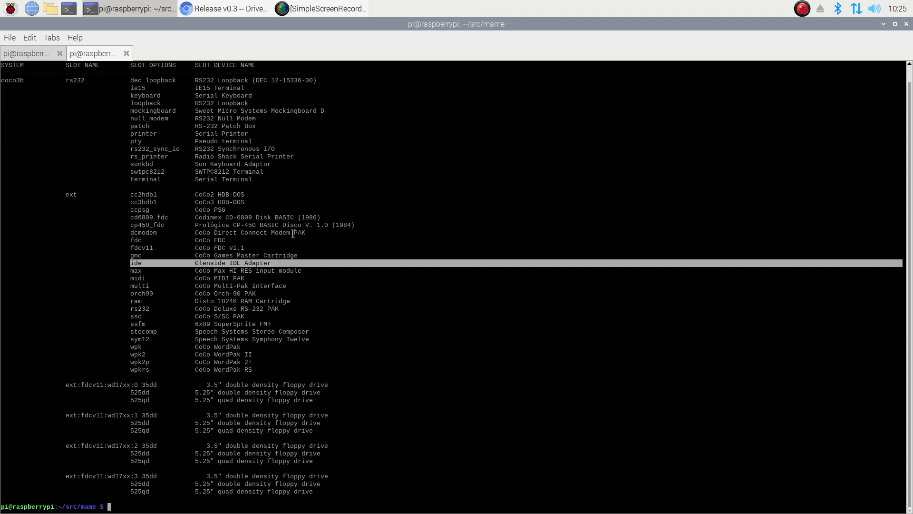
# Rerun the coco3h slot listing with the Glenside IDE adapter attached through -ext ide
pyautogui.press('Up')
pyautogui.press('Left')
pyautogui.press('Left')
pyautogui.press('Left')
pyautogui.press('Left')
pyautogui.press('Left')
pyautogui.press('Left')
pyautogui.press('Left')
pyautogui.press('Left')
pyautogui.press('Left')
pyautogui.write('-ext ide')
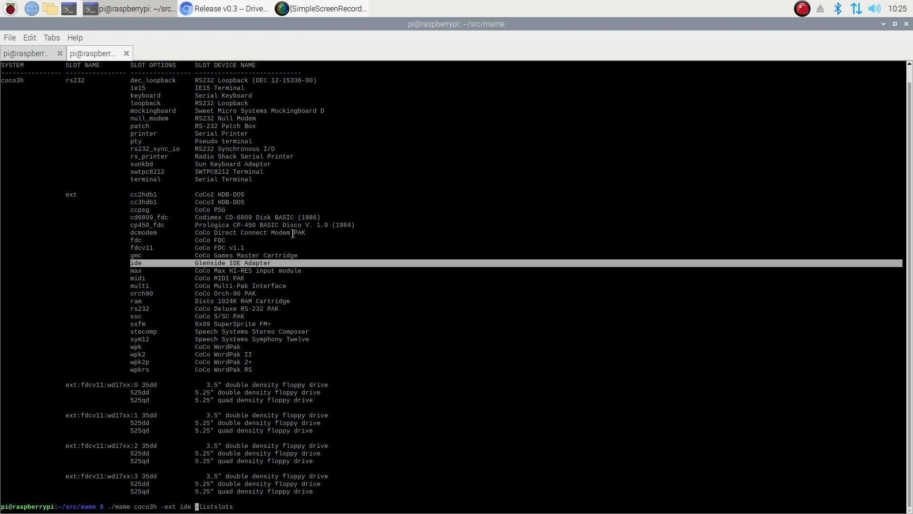
pyautogui.press('End')
pyautogui.press('Return')
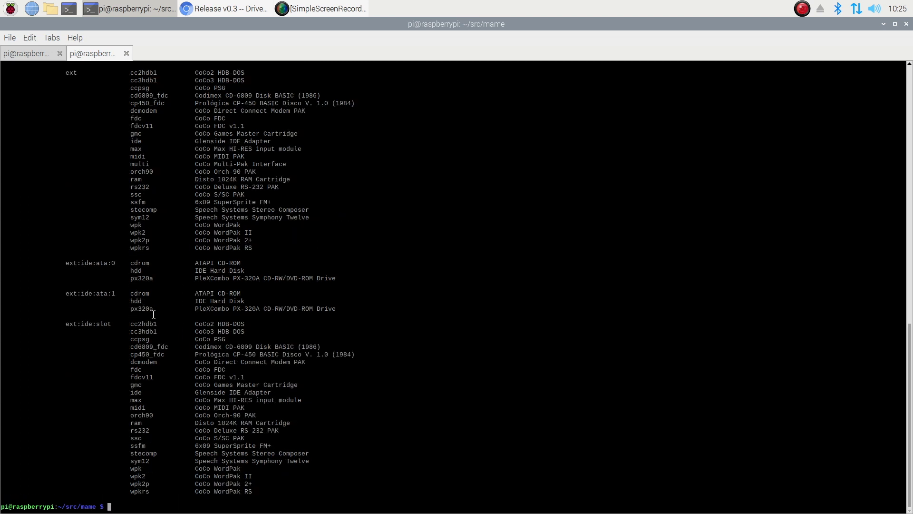
# Launch coco3h in a 640x480 window with -ext ide and -ext:ide:slot fdcv11, and dismiss the startup information
pyautogui.moveTo(65, 324); pyautogui.dragTo(112, 324)
pyautogui.press('Up')
pyautogui.press('Left')
pyautogui.press('Left')
pyautogui.press('Left')
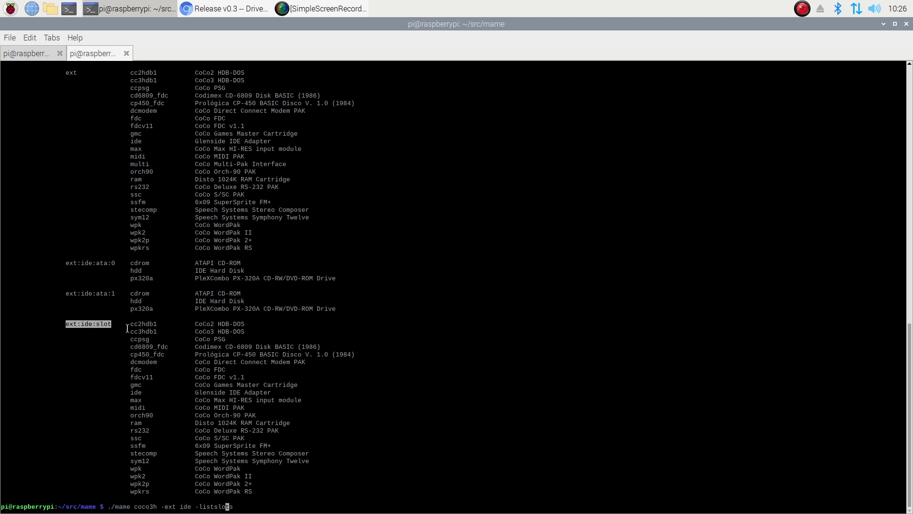
pyautogui.press('Left')
pyautogui.press('Left')
pyautogui.press('Left')
pyautogui.press('Left')
pyautogui.press('Left')
pyautogui.press('Left')
pyautogui.hotkey('ctrl', 'k')
pyautogui.middleClick(203, 508)
pyautogui.write('fdcv11')
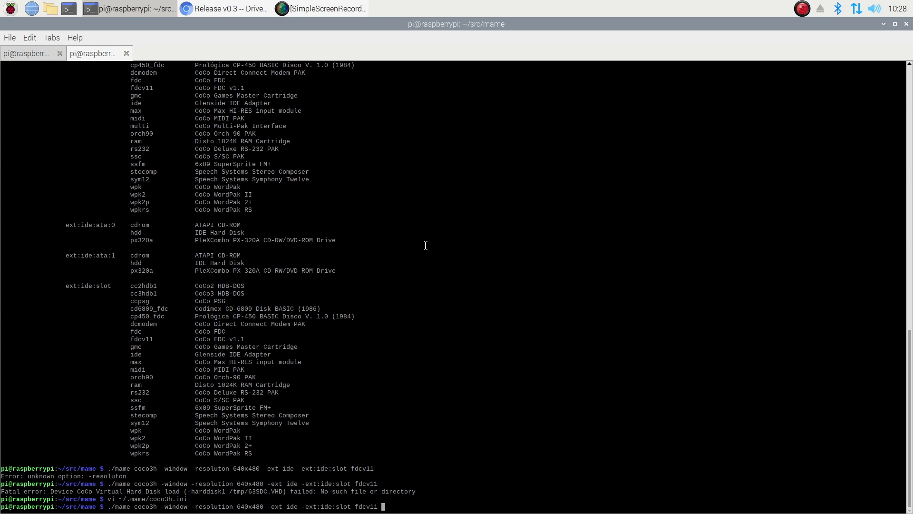
pyautogui.press('Return')
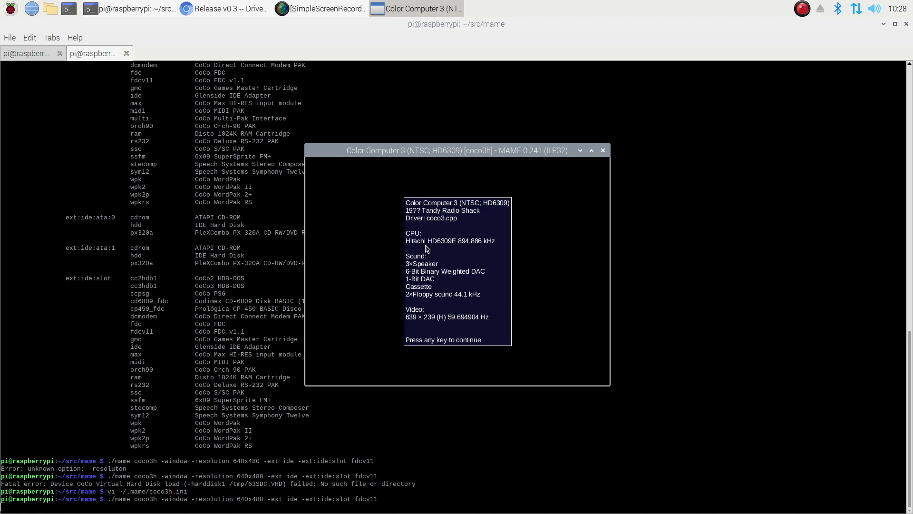
pyautogui.press('space')
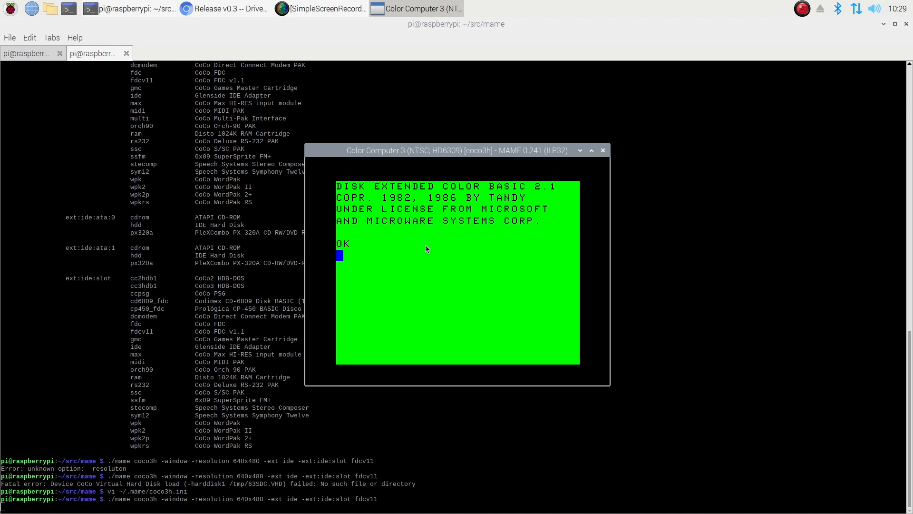
# Review the emulated machine's slot device assignments and the media devices in the file manager
pyautogui.press('Tab')
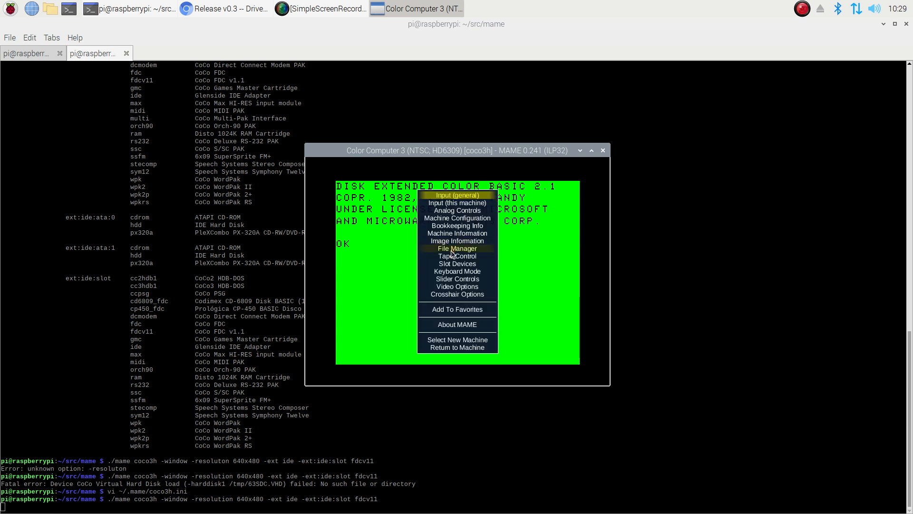
pyautogui.click(447, 264)
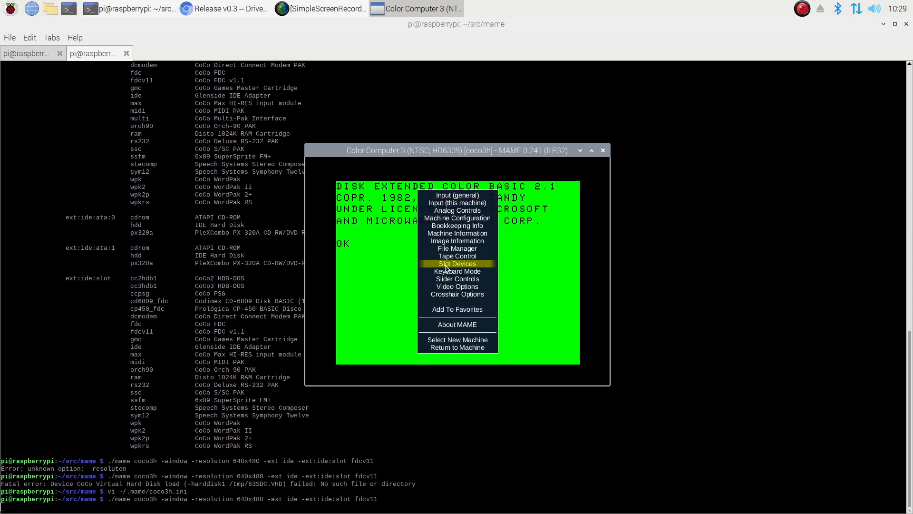
pyautogui.click(446, 265)
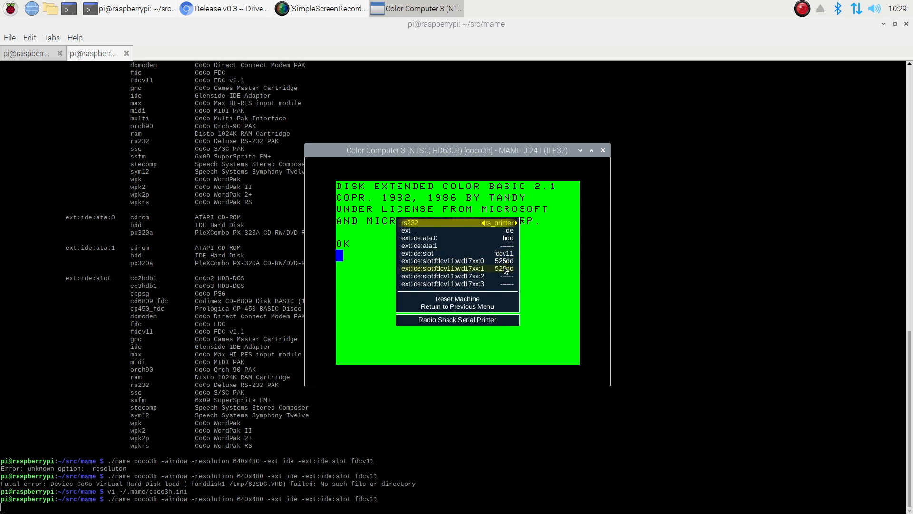
pyautogui.click(482, 309)
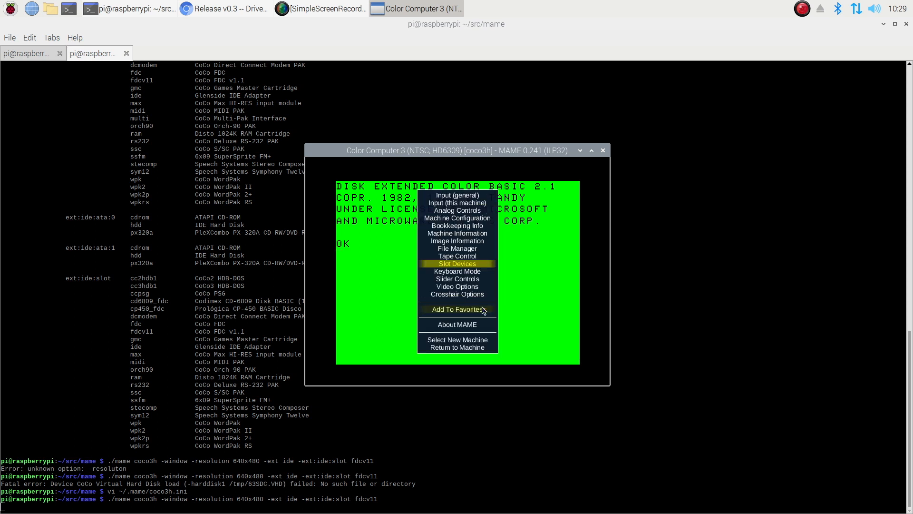
pyautogui.click(468, 249)
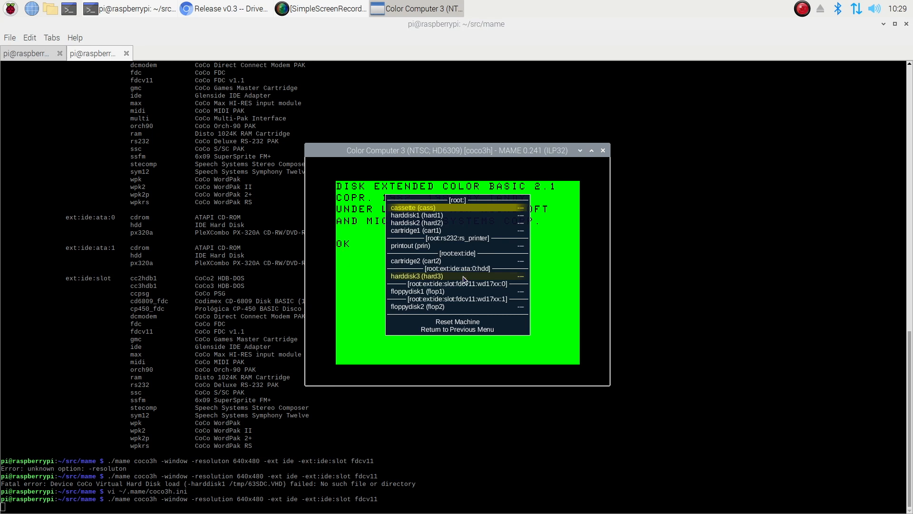
# Switch to Chromium and look through the README of the eou_ide GitHub repository
pyautogui.click(220, 5)
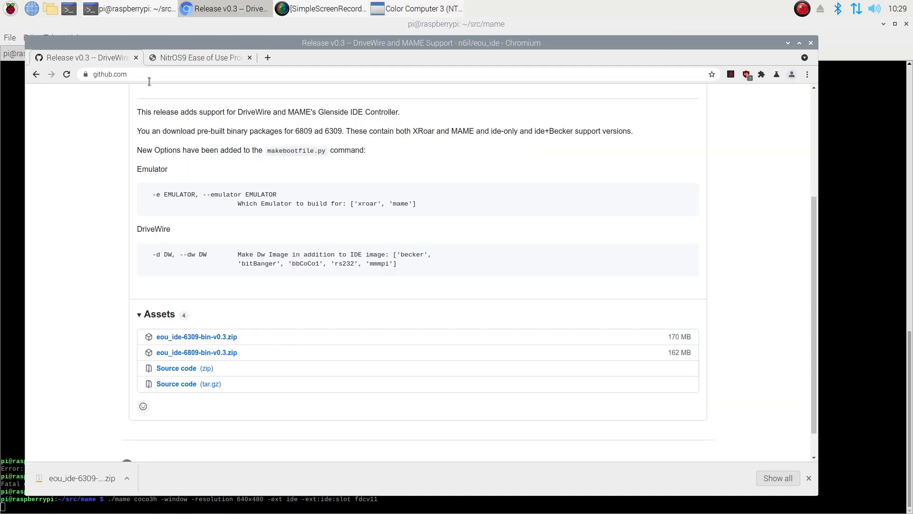
pyautogui.scroll(5, 116, 146)
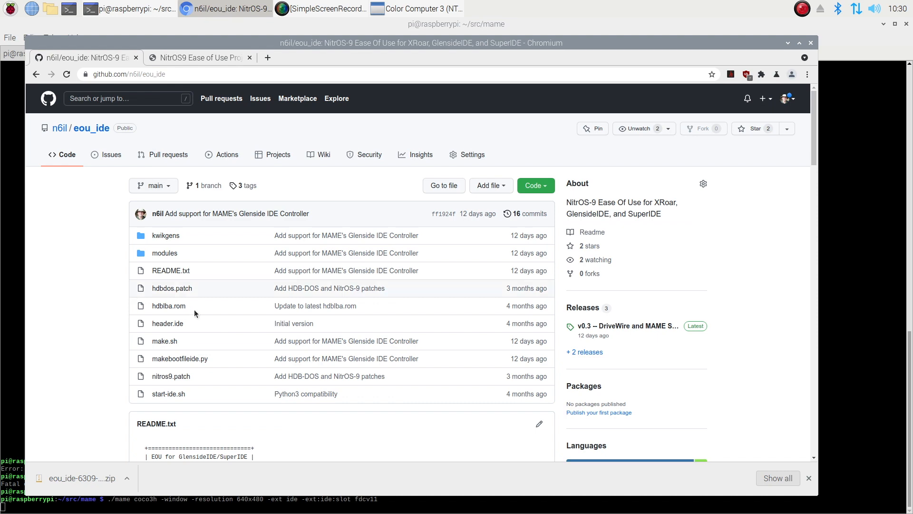
pyautogui.scroll(-3, 87, 327)
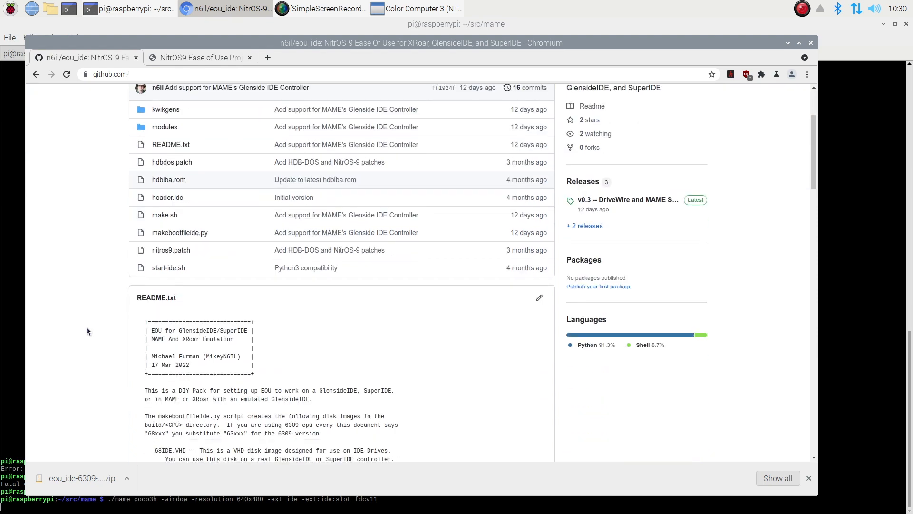
pyautogui.moveTo(150, 340); pyautogui.dragTo(169, 341)
pyautogui.scroll(-10, 361, 340)
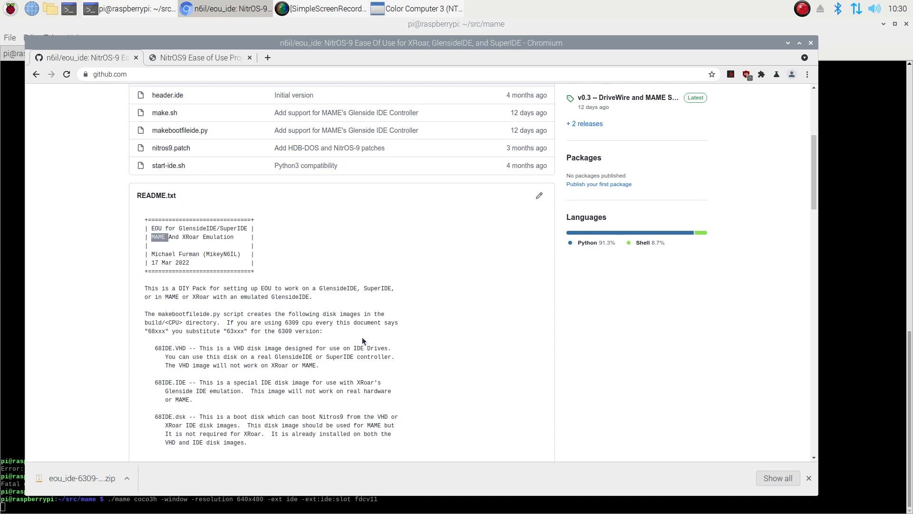
pyautogui.scroll(-15, 361, 336)
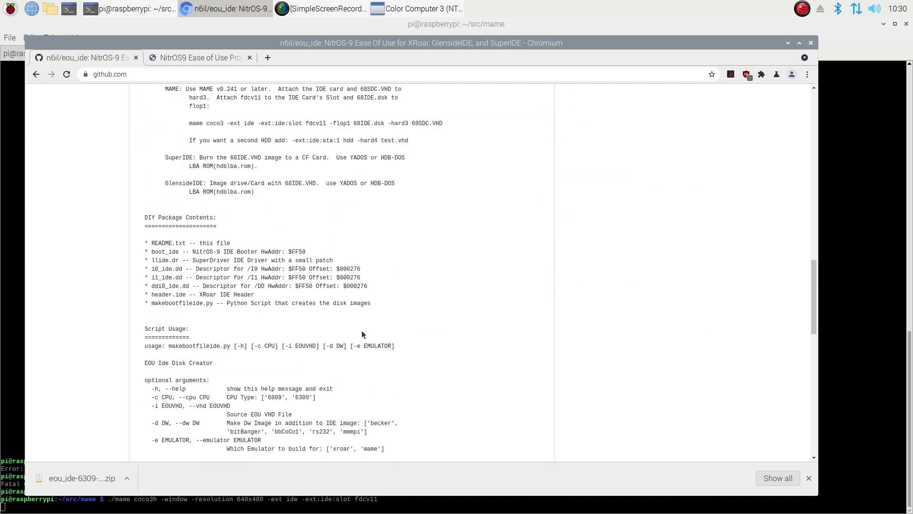
pyautogui.scroll(-5, 361, 335)
pyautogui.scroll(-3, 361, 329)
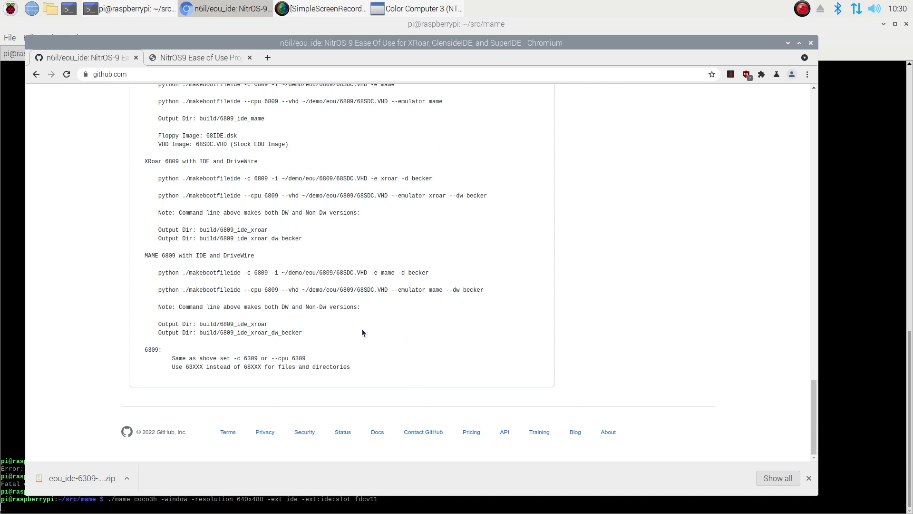
# Read the README's MAME instructions and sample command line in the section on using the disk images
pyautogui.scroll(15, 361, 327)
pyautogui.scroll(8, 362, 315)
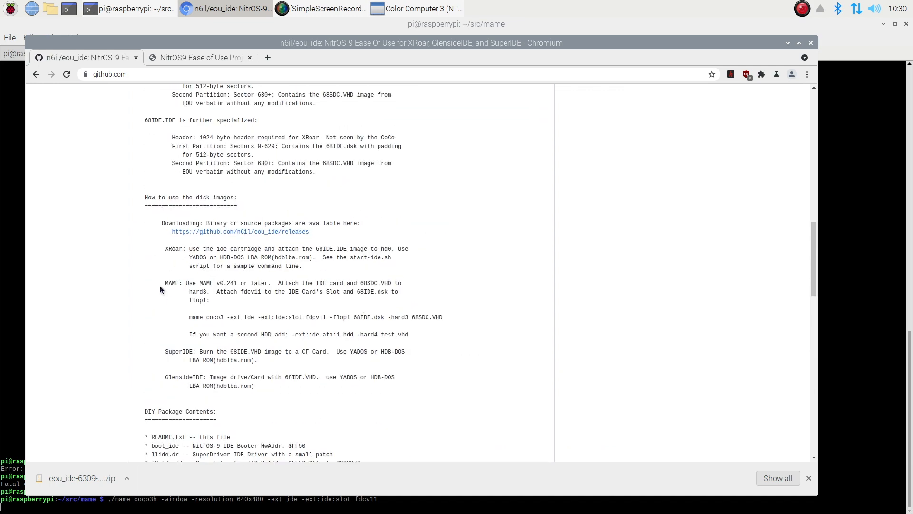
pyautogui.moveTo(155, 284); pyautogui.dragTo(402, 304)
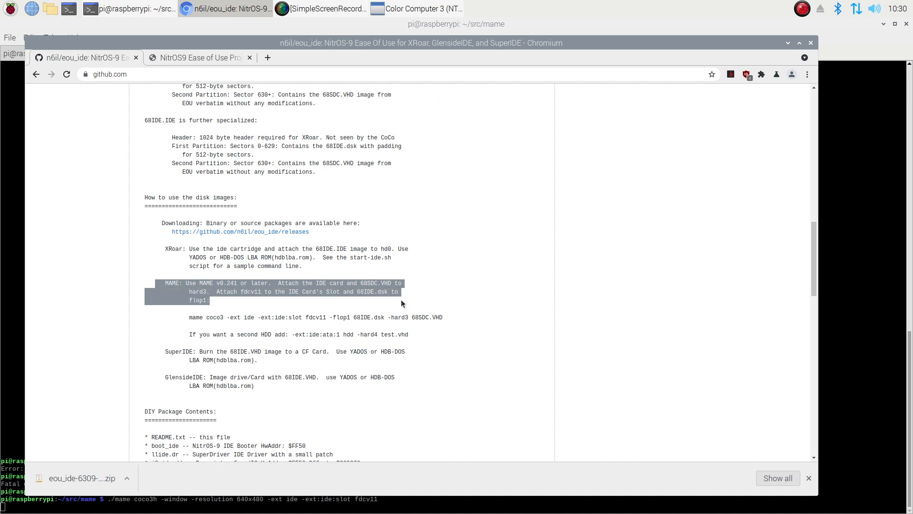
pyautogui.click(194, 318)
pyautogui.moveTo(189, 317); pyautogui.dragTo(455, 316)
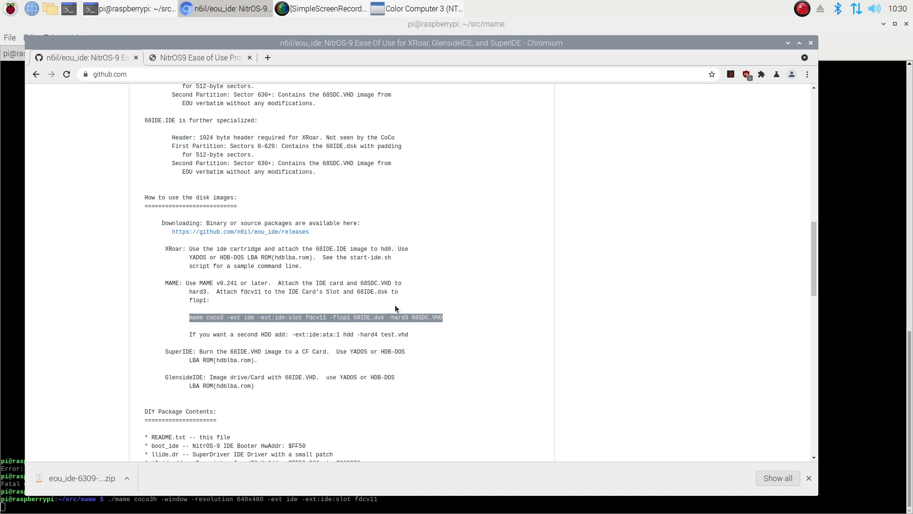
pyautogui.click(497, 299)
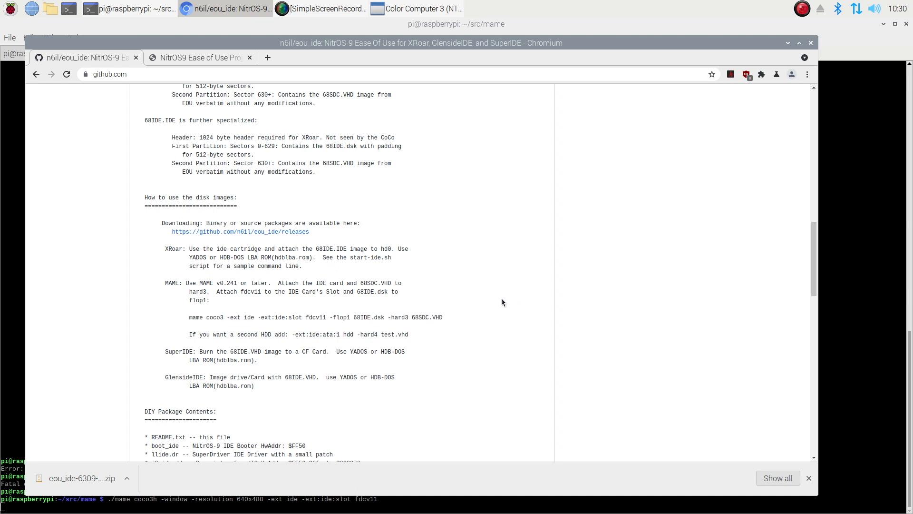
# Open the eou_ide releases page and download eou_ide-6309-bin-v0.3.zip from the v0.3 assets
pyautogui.click(253, 231)
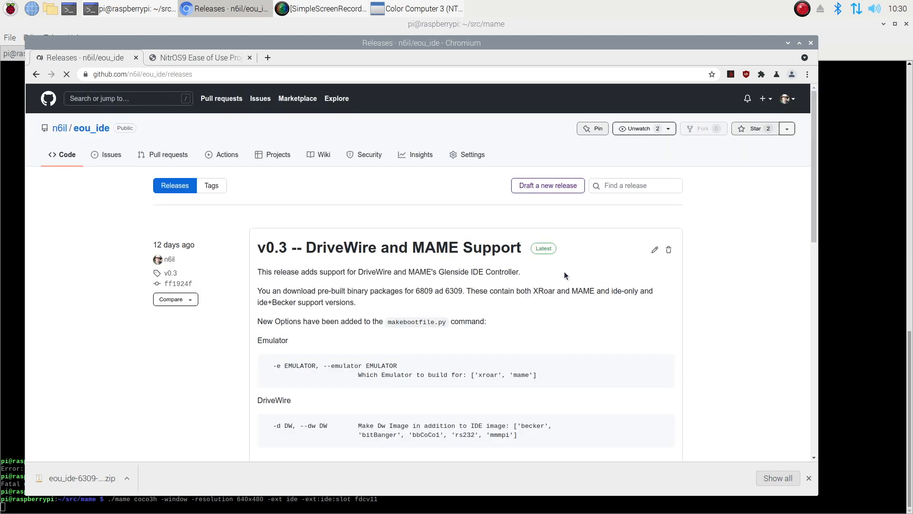
pyautogui.click(812, 436)
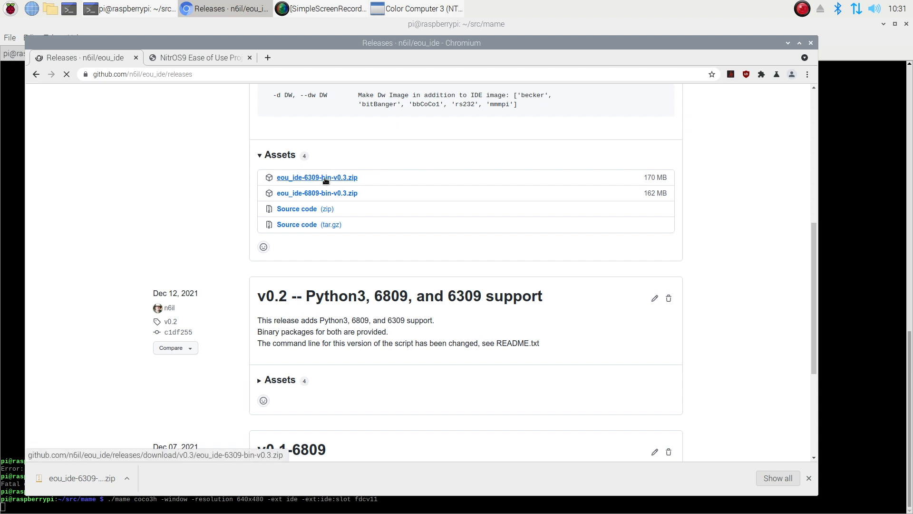
pyautogui.click(325, 177)
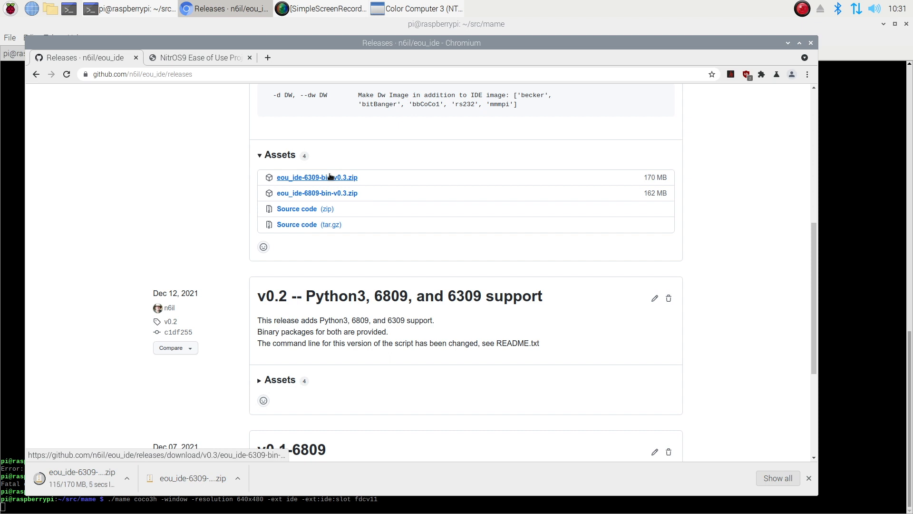
# Close the running MAME emulator and switch to the terminal session in ~/demo
pyautogui.click(426, 9)
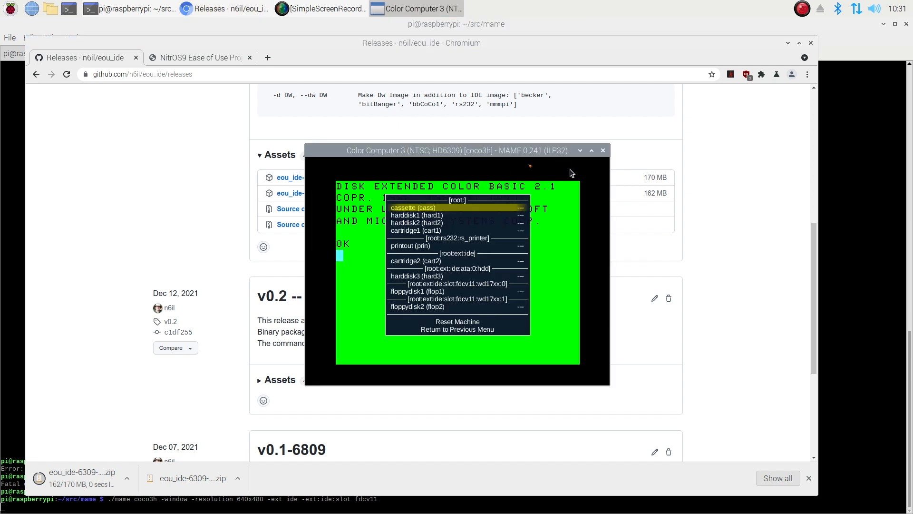
pyautogui.click(602, 151)
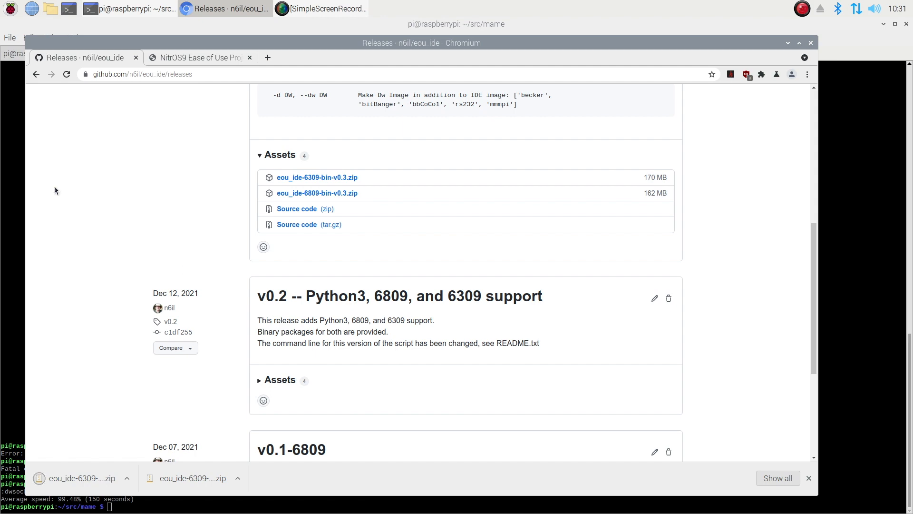
pyautogui.click(15, 162)
pyautogui.click(34, 52)
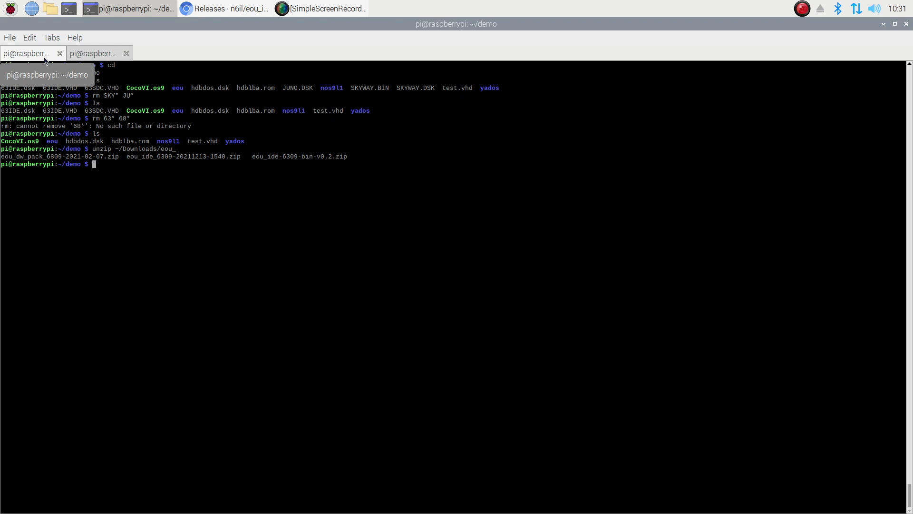
# Try to extract ~/Downloads/eou_ide-6309-bin-v0.3.zip into the demo folder
pyautogui.write('un')
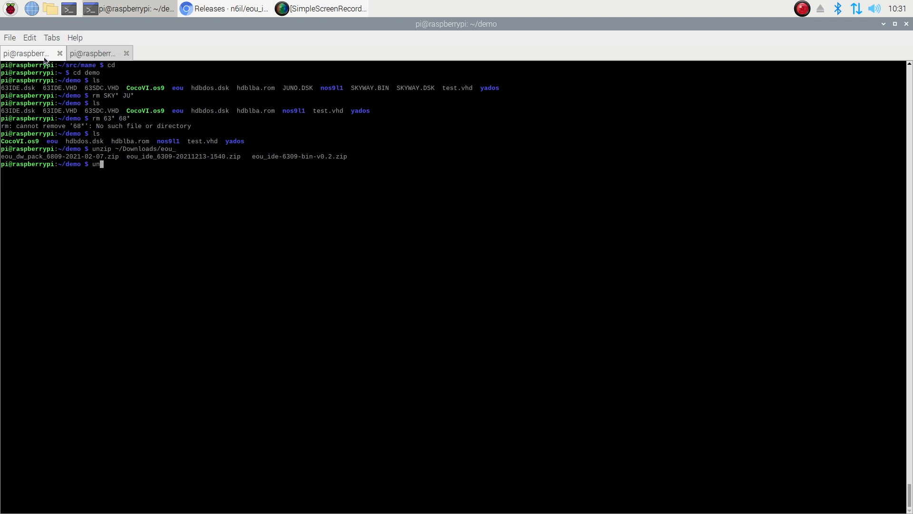
pyautogui.write('zup ~/Down')
pyautogui.press('Tab')
pyautogui.write('eou_ide')
pyautogui.press('Tab')
pyautogui.press('Tab')
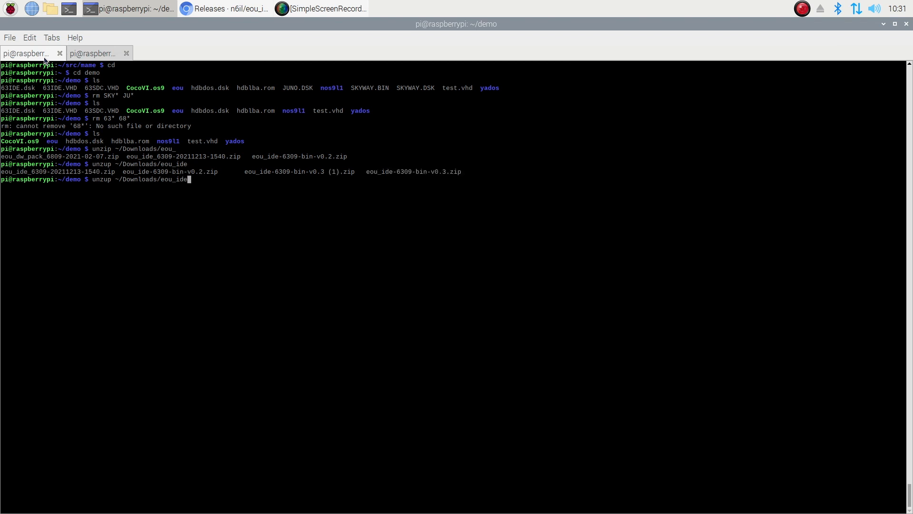
pyautogui.write('-6')
pyautogui.press('Tab')
pyautogui.write('3.')
pyautogui.press('Tab')
pyautogui.press('Return')
# Correct the misspelled command name to unzip and rerun the extraction of eou_ide-6309-bin-v0.3.zip
pyautogui.press('Up')
pyautogui.press('Home')
pyautogui.press('Right')
pyautogui.press('Right')
pyautogui.press('Right')
pyautogui.press('Right')
pyautogui.press('BackSpace')
pyautogui.write('i')
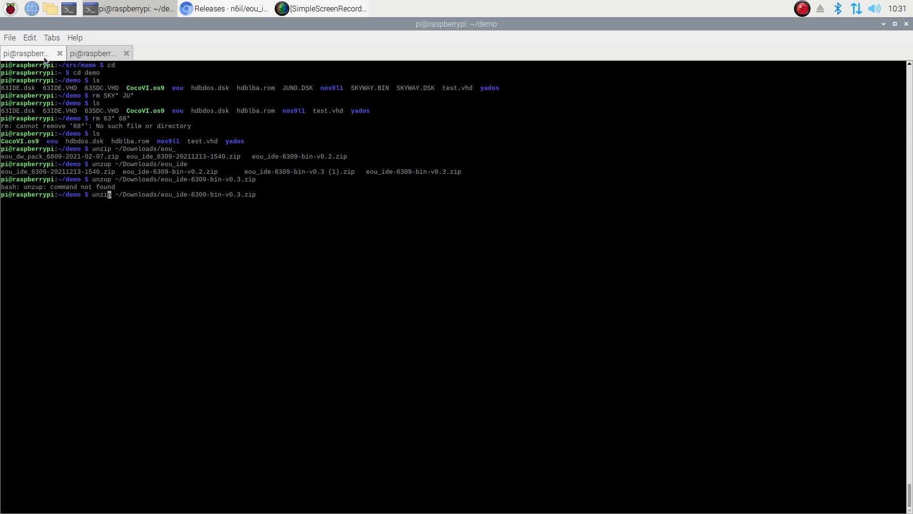
pyautogui.press('Return')
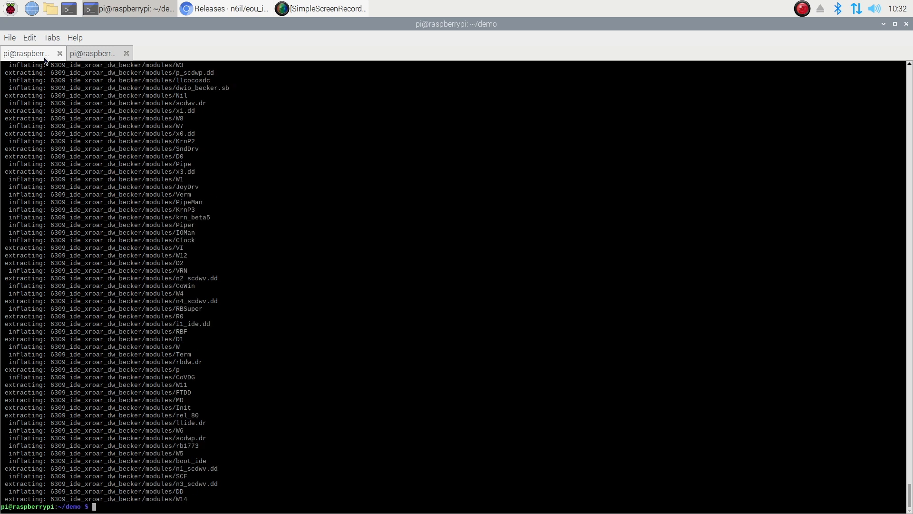
# List the contents of the demo folder and highlight the 6309_ide_mame directory
pyautogui.write('cd')
pyautogui.press('BackSpace')
pyautogui.press('BackSpace')
pyautogui.write('ls')
pyautogui.press('Return')
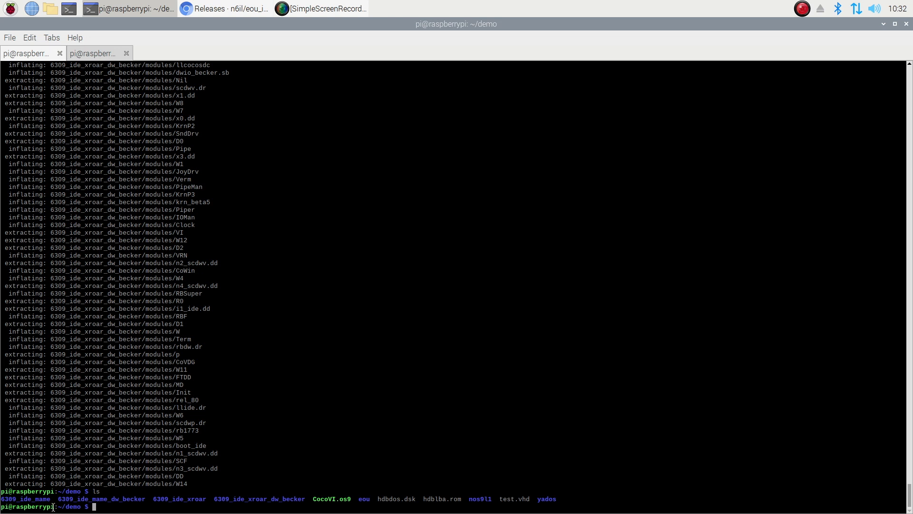
pyautogui.moveTo(1, 498); pyautogui.dragTo(50, 499)
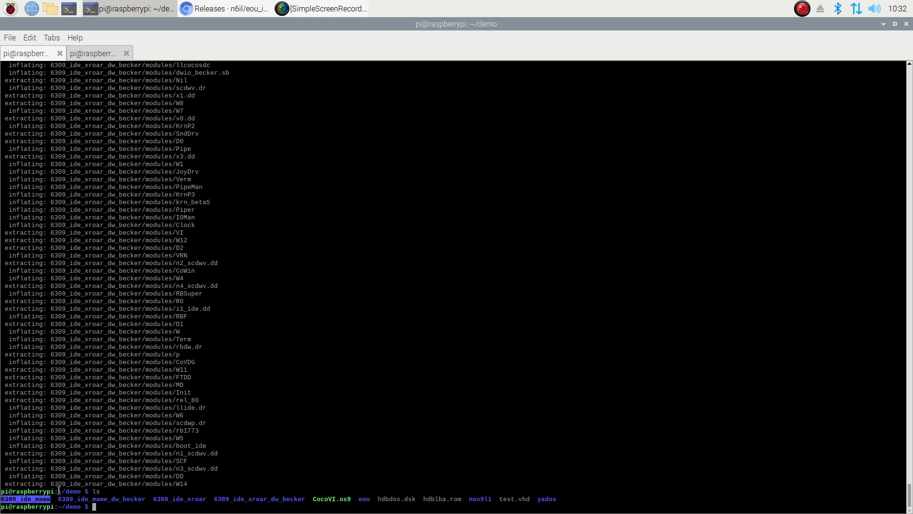
# Highlight the dw_becker part of the 6309_ide_mame_dw_becker directory name in the listing, then clear the highlight
pyautogui.click(109, 498)
pyautogui.moveTo(110, 498); pyautogui.dragTo(155, 499)
pyautogui.click(128, 484)
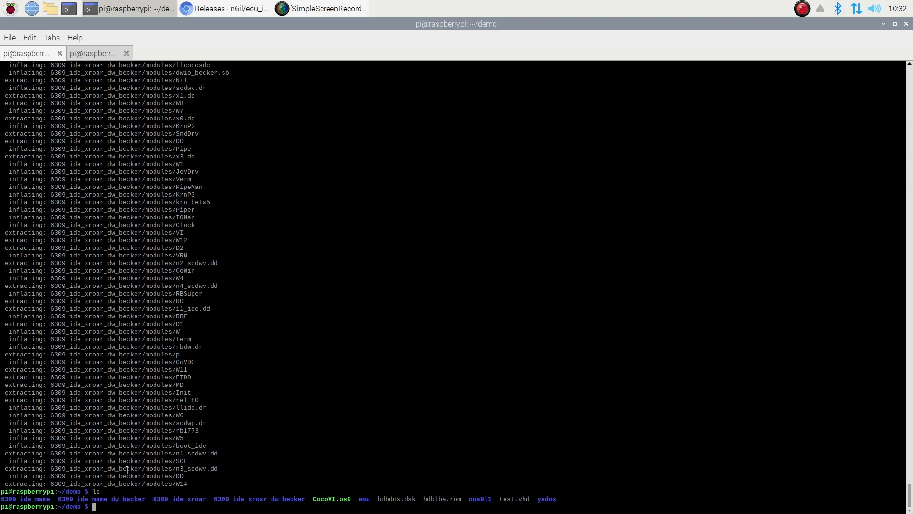
# Change into the 6309_ide_mame directory and list its contents
pyautogui.write('cd 6')
pyautogui.press('Tab')
pyautogui.press('Return')
pyautogui.press('Up')
pyautogui.write('mame')
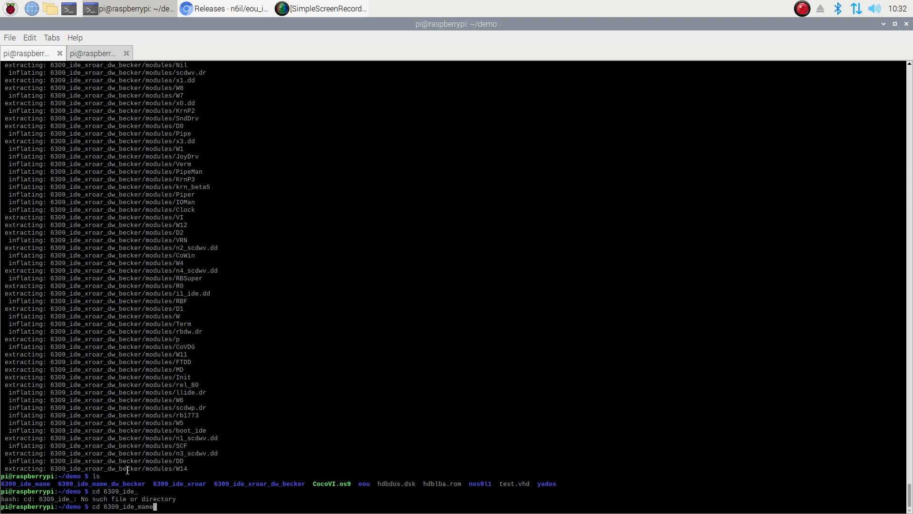
pyautogui.press('Return')
pyautogui.write('ls')
pyautogui.press('Return')
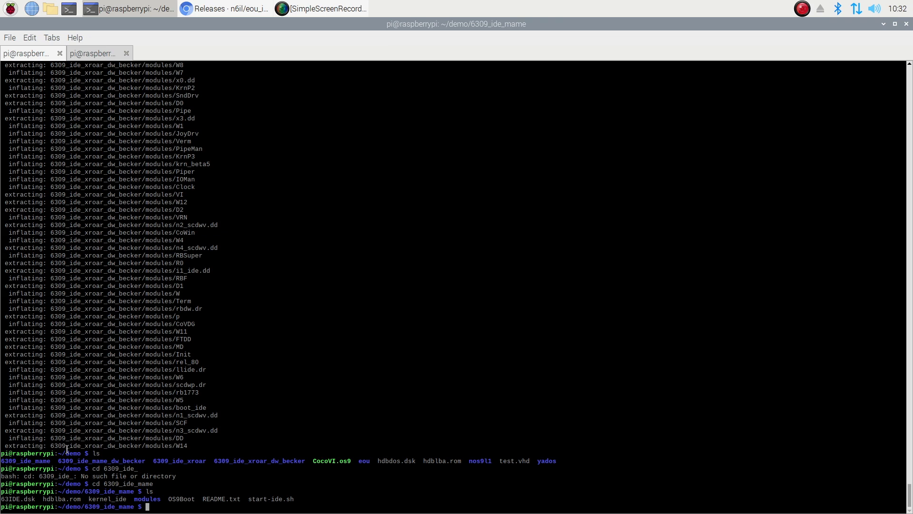
# Switch to Chromium, return to the n6il/eou_ide project page and highlight "-flop1 68IDE.dsk" in the sample MAME command
pyautogui.click(224, 9)
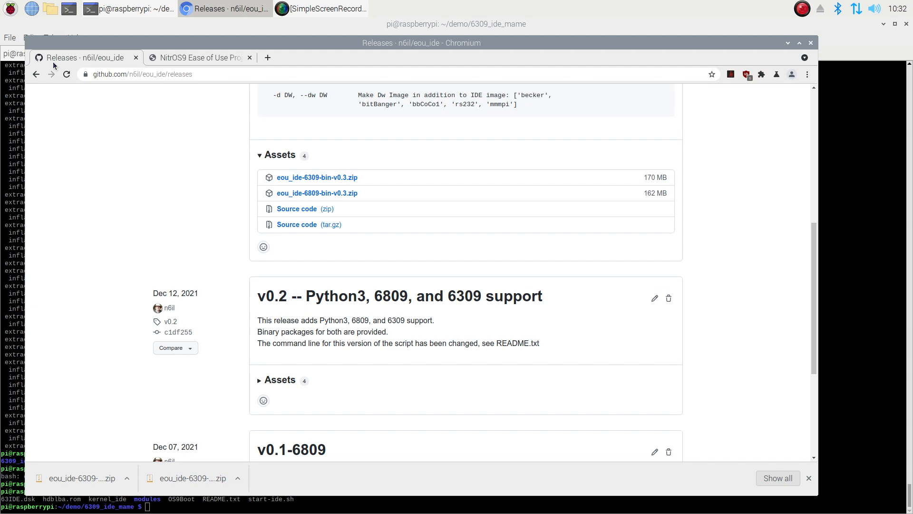
pyautogui.click(37, 74)
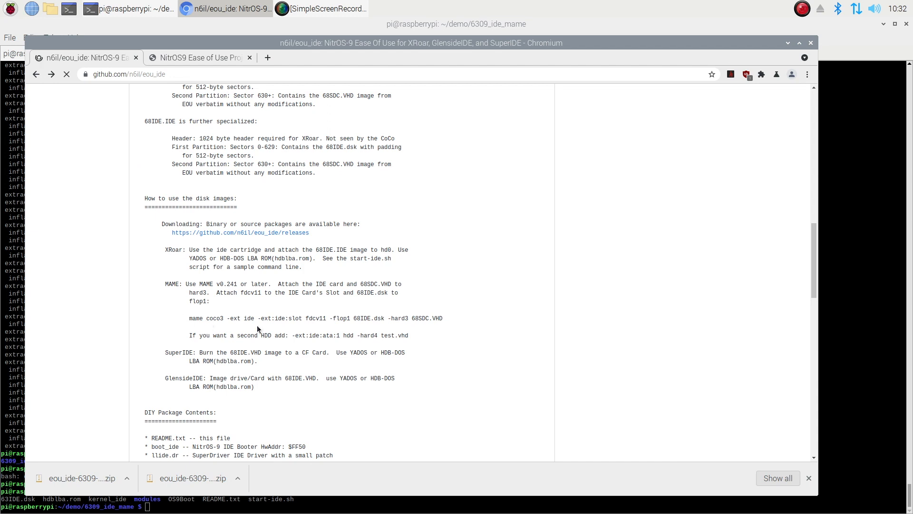
pyautogui.moveTo(330, 317); pyautogui.dragTo(387, 319)
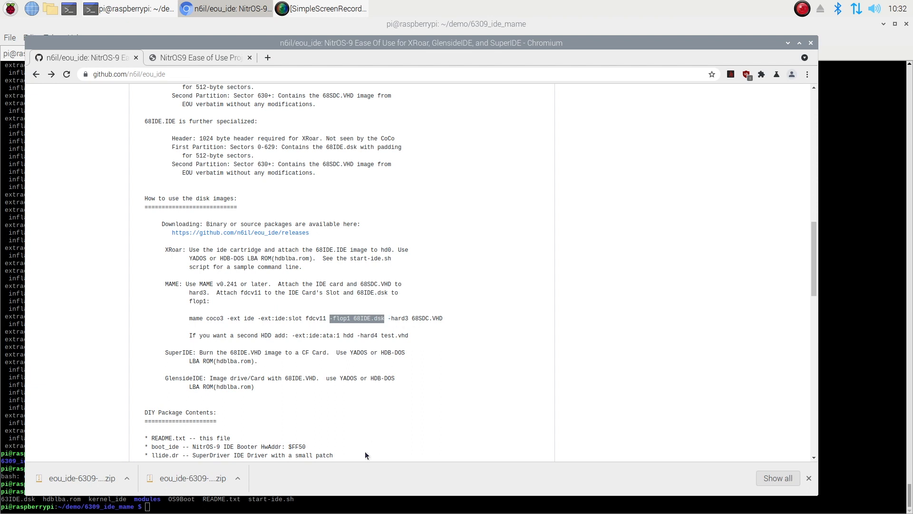
# Switch back to the terminal, move up to the demo folder and list its contents
pyautogui.click(354, 507)
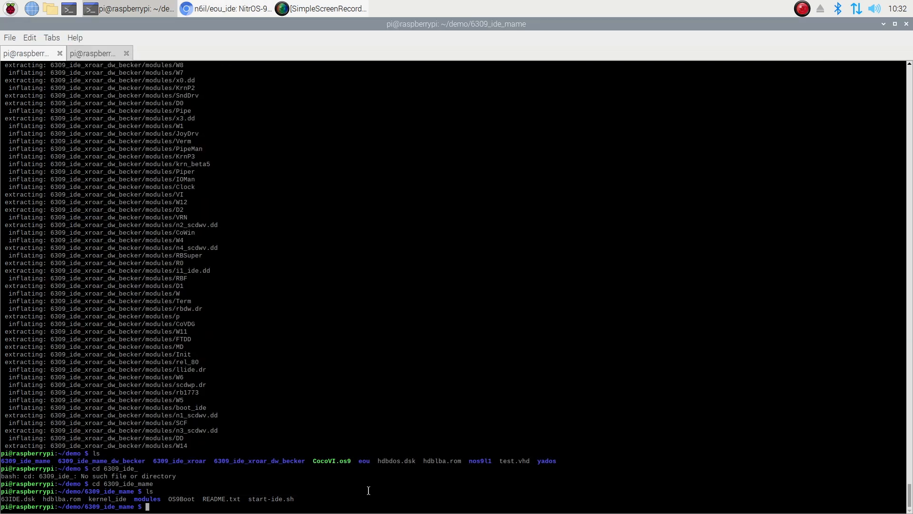
pyautogui.write('cd ..')
pyautogui.press('Return')
pyautogui.write('ls')
pyautogui.press('Return')
# Change into the eou/6309 directory, list its files and highlight 63SDC.VHD
pyautogui.write('cd eou/')
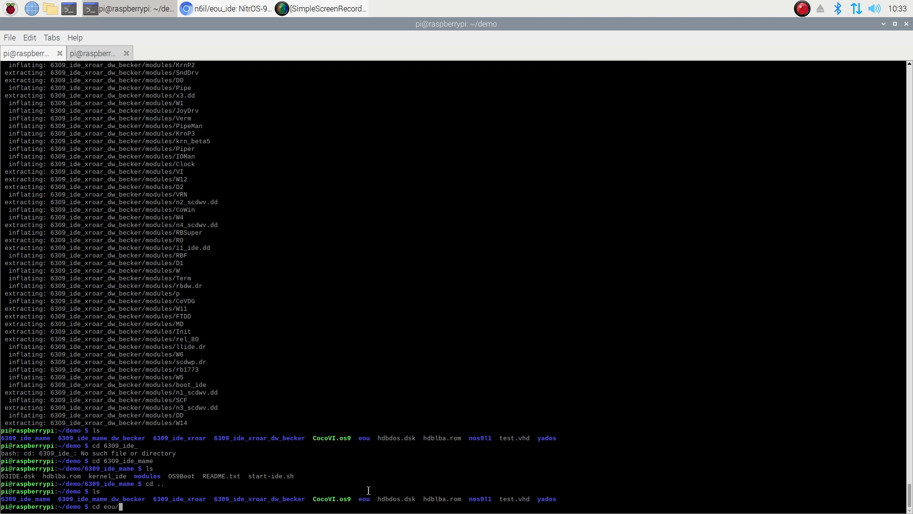
pyautogui.press('Return')
pyautogui.write('ls')
pyautogui.press('Return')
pyautogui.write('cd 6309/')
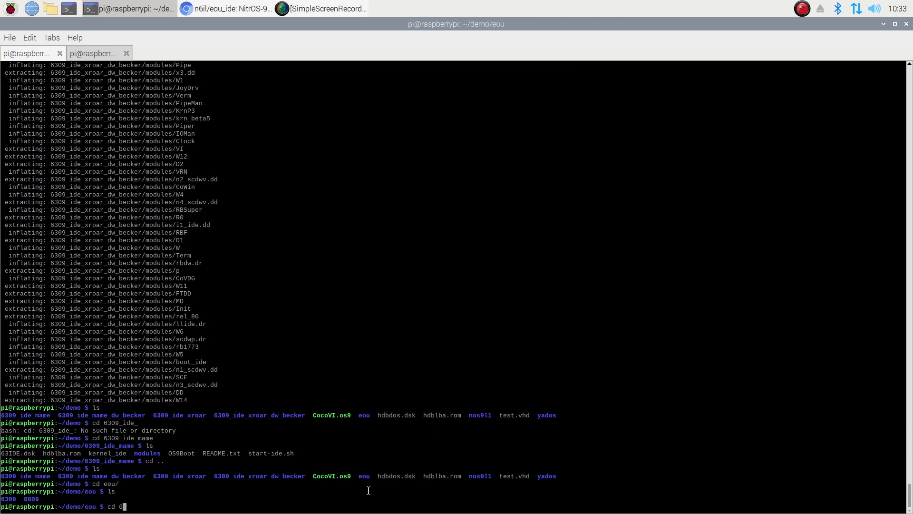
pyautogui.press('Return')
pyautogui.write('ls')
pyautogui.press('Return')
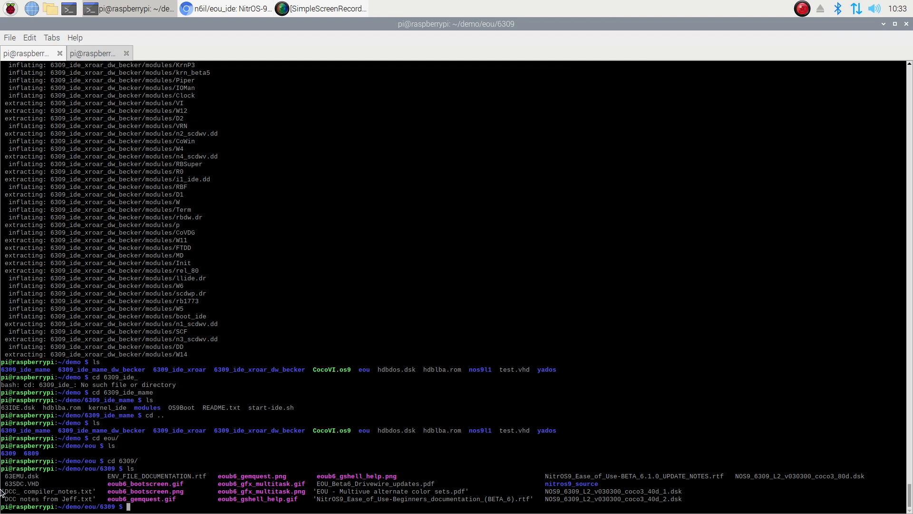
pyautogui.moveTo(5, 483); pyautogui.dragTo(39, 483)
# Show the download section of the NitrOS9 Ease of Use Project page in Chromium, then close the browser for the ~/src/mame terminal session
pyautogui.click(101, 52)
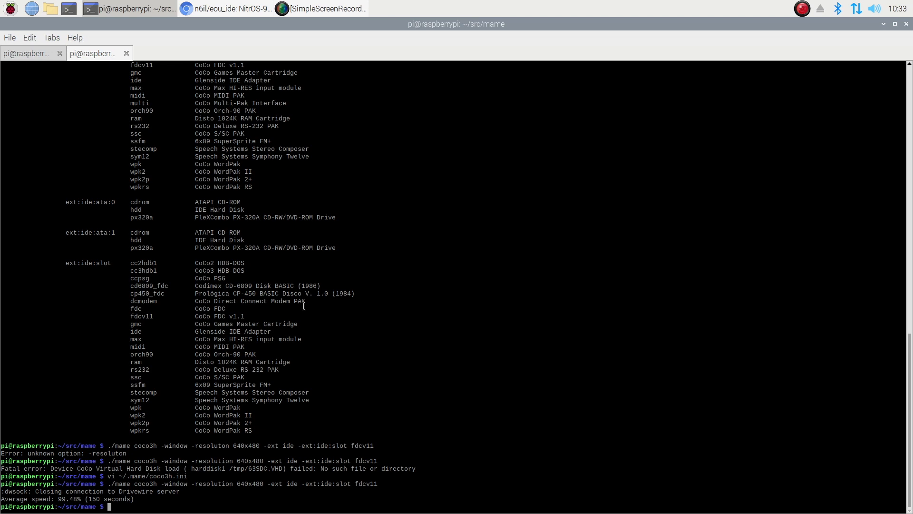
pyautogui.click(221, 8)
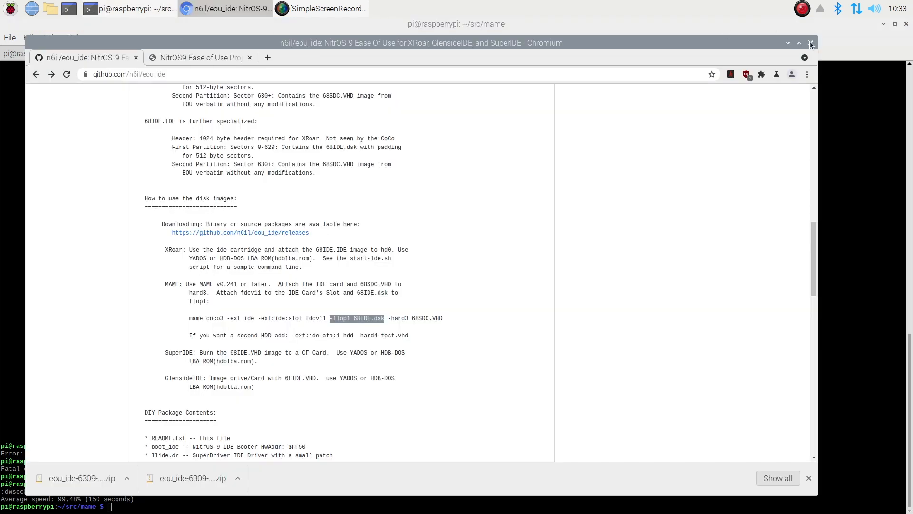
pyautogui.click(194, 54)
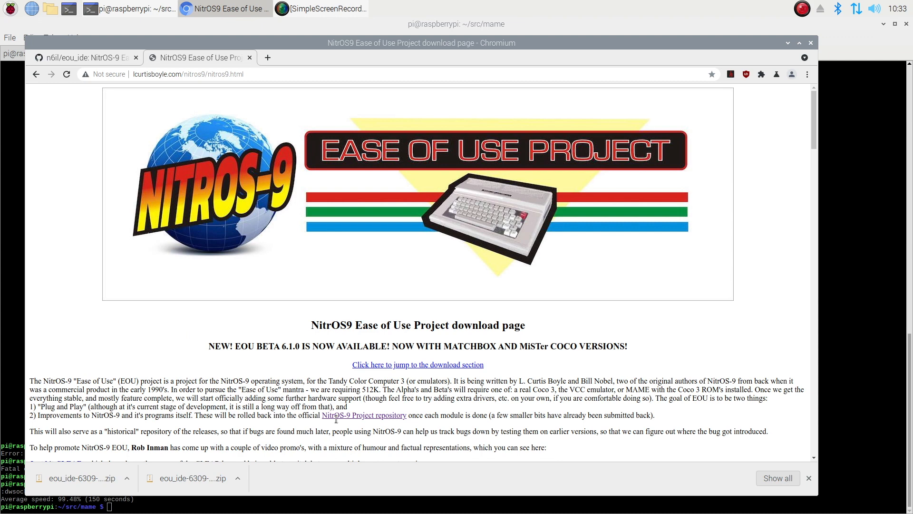
pyautogui.click(405, 366)
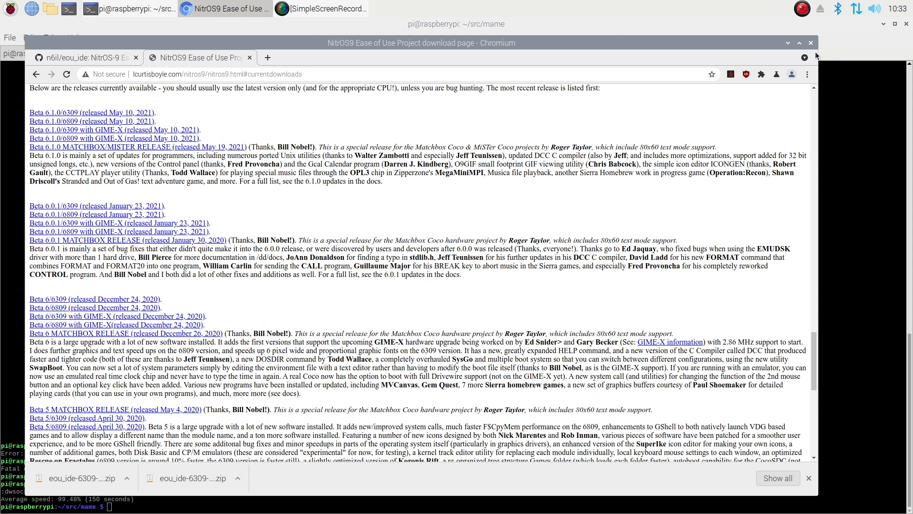
pyautogui.click(811, 42)
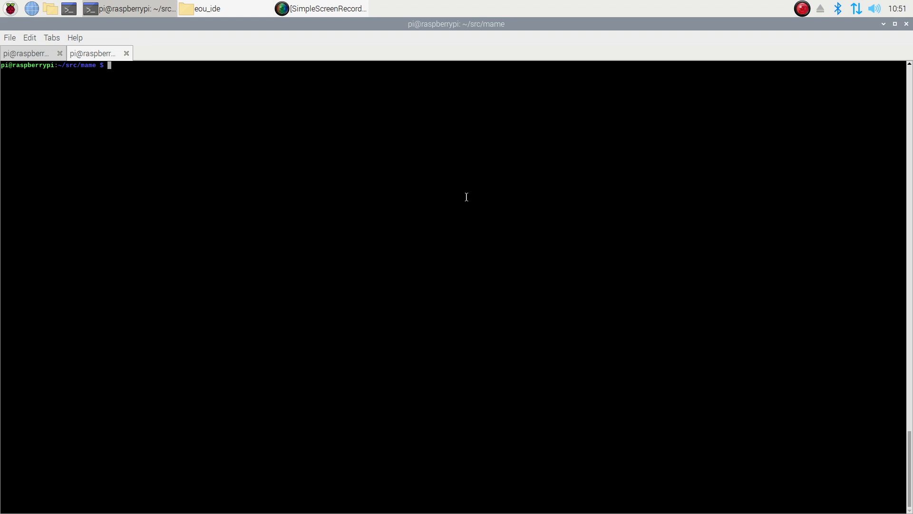
# Write the command ./mame coco3h -window -resolution 680x480 -ext ide -ext:ide:slot fdcv11 -flop1 ~/demo/6309_ide_mame/63IDE.dsk
pyautogui.write('./mame coco3h -window -resolution 680x480')
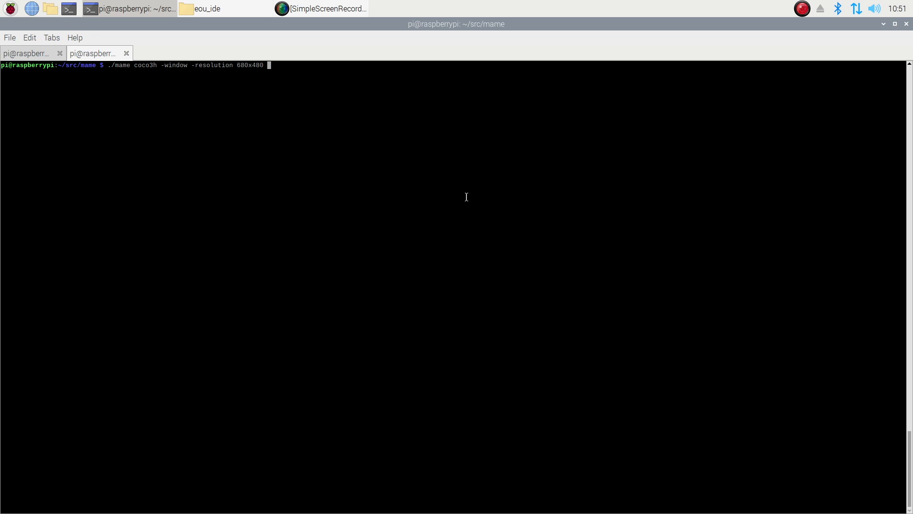
pyautogui.write(' -ext ide -ext:ide:slot fdcv11 -flop1 ~/d')
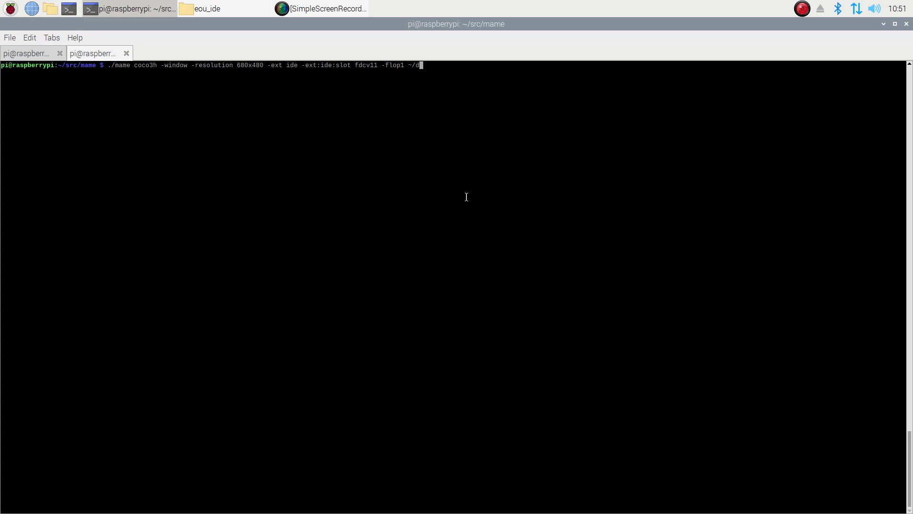
pyautogui.write('emo/eou_')
pyautogui.press('BackSpace')
pyautogui.press('BackSpace')
pyautogui.press('BackSpace')
pyautogui.press('BackSpace')
pyautogui.write('3')
pyautogui.write('.')
pyautogui.press('BackSpace')
pyautogui.press('BackSpace')
pyautogui.write('63')
pyautogui.press('Tab')
pyautogui.write('mame')
pyautogui.press('Tab')
pyautogui.write('63')
pyautogui.press('Tab')
# Attach the 63SDC.VHD image from ~/demo/eou/6309 as -hard3 in the command and launch MAME
pyautogui.write('-hard')
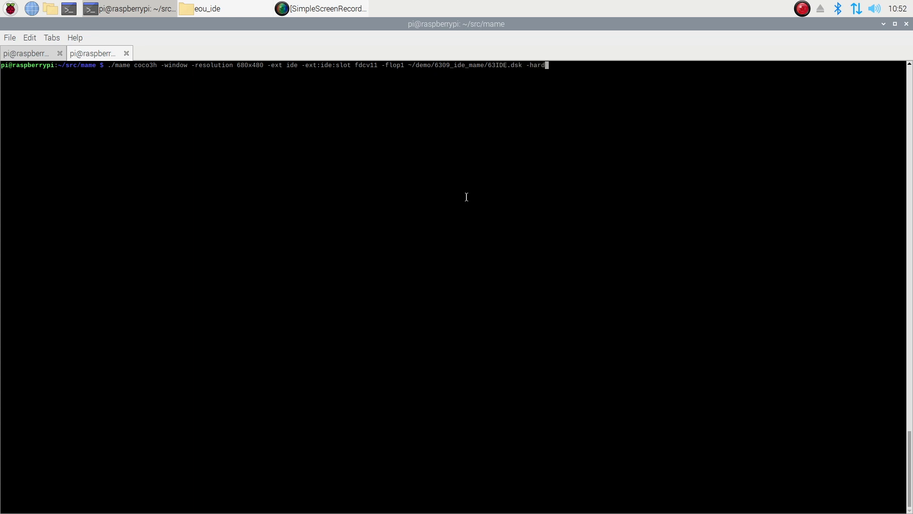
pyautogui.write('3 ')
pyautogui.write('~/dem')
pyautogui.write('o/eou/')
pyautogui.write('6')
pyautogui.press('Tab')
pyautogui.write('63SDC')
pyautogui.press('Tab')
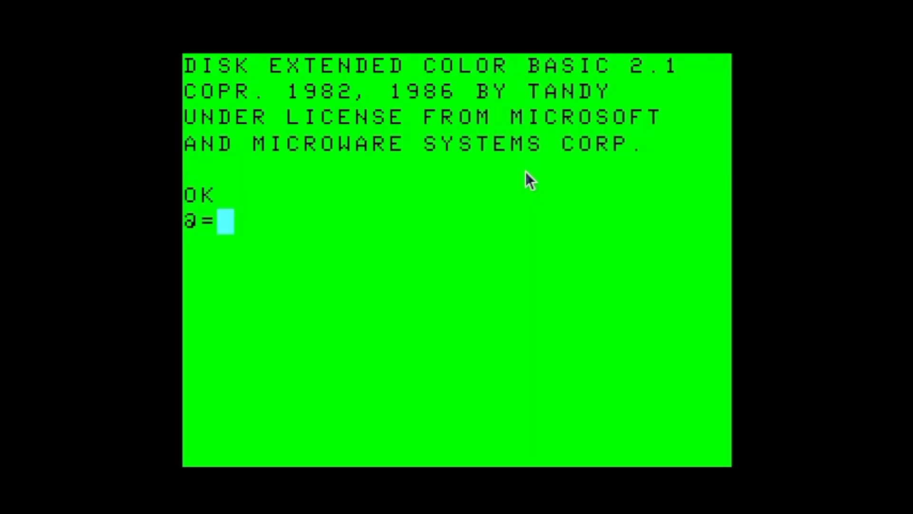
# Clear the stray characters at the BASIC prompt and boot NitrOS-9 with the DOS command
pyautogui.press('BackSpace')
pyautogui.press('BackSpace')
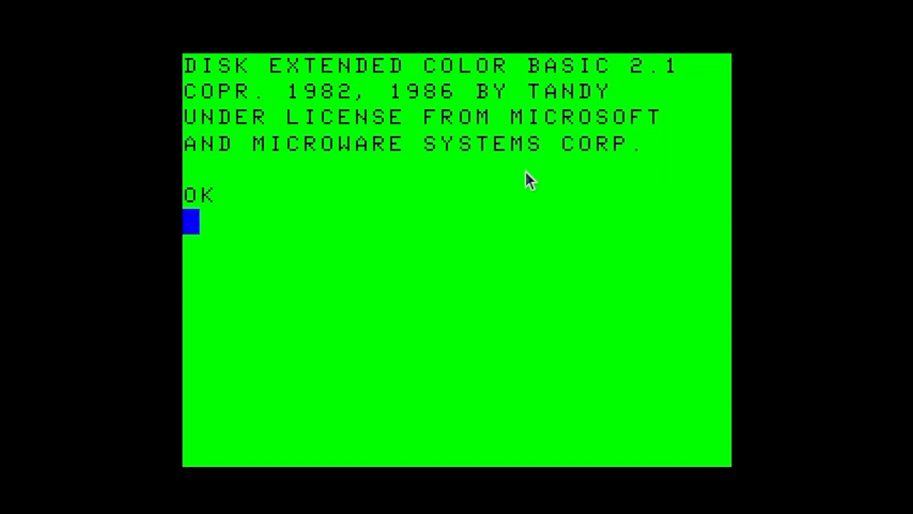
pyautogui.write('DOS')
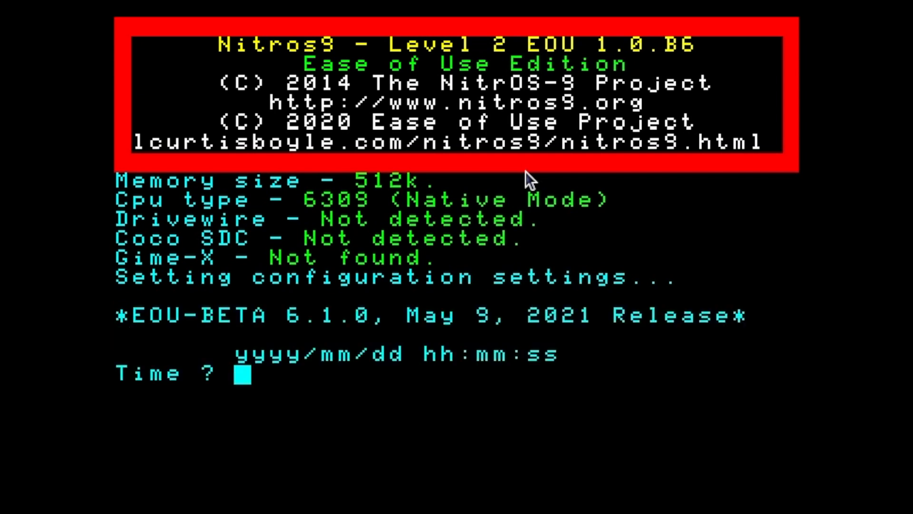
# Set the NitrOS-9 date and time to 2022/03/29 11:06:0
pyautogui.write('2022/')
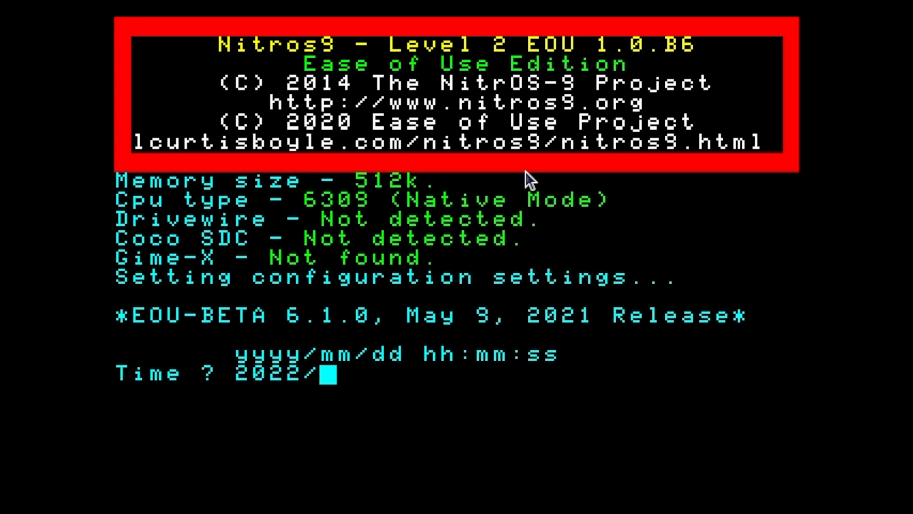
pyautogui.write('03/')
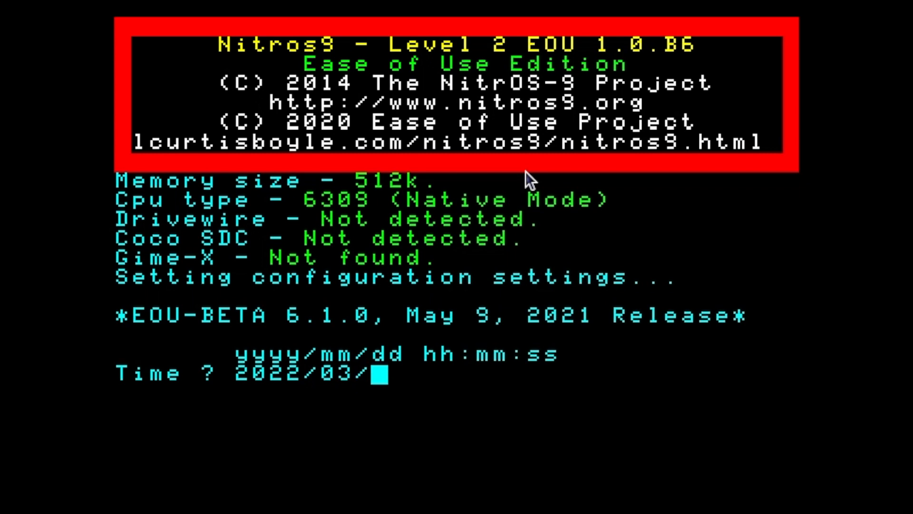
pyautogui.write('29 ')
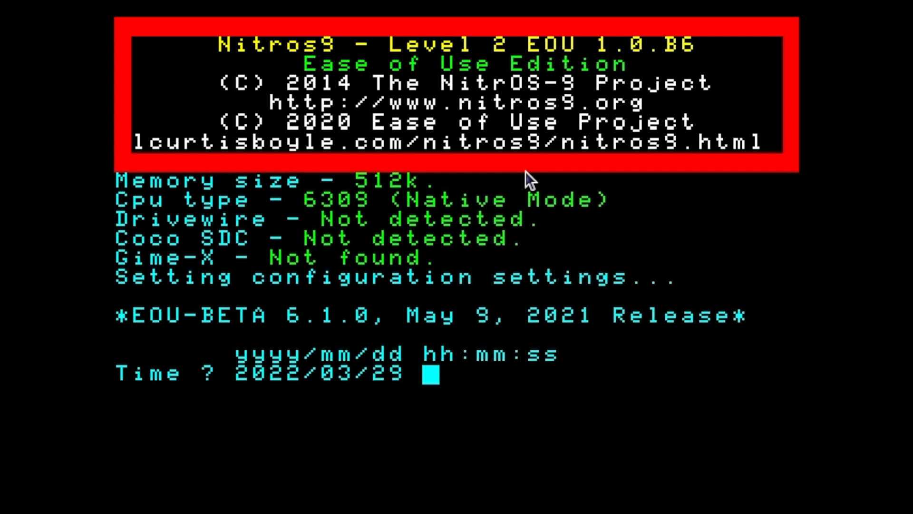
pyautogui.write('11')
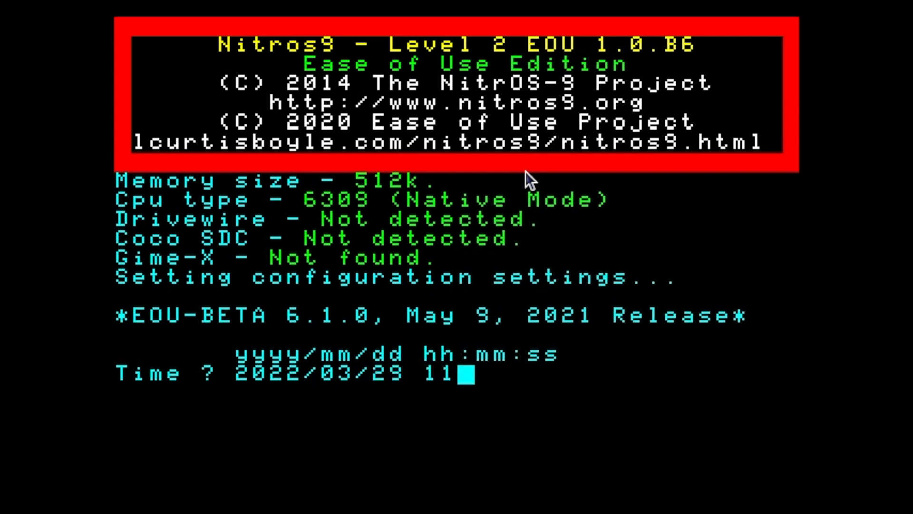
pyautogui.write(':05')
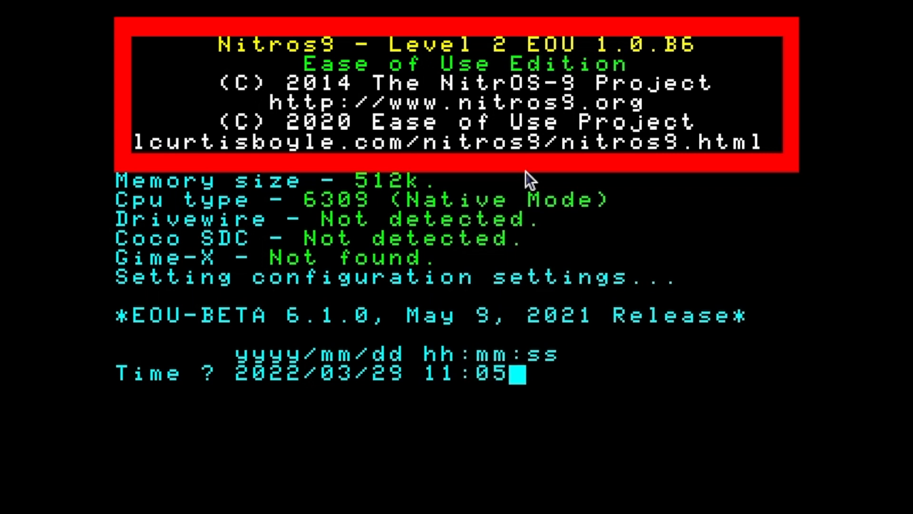
pyautogui.press('BackSpace')
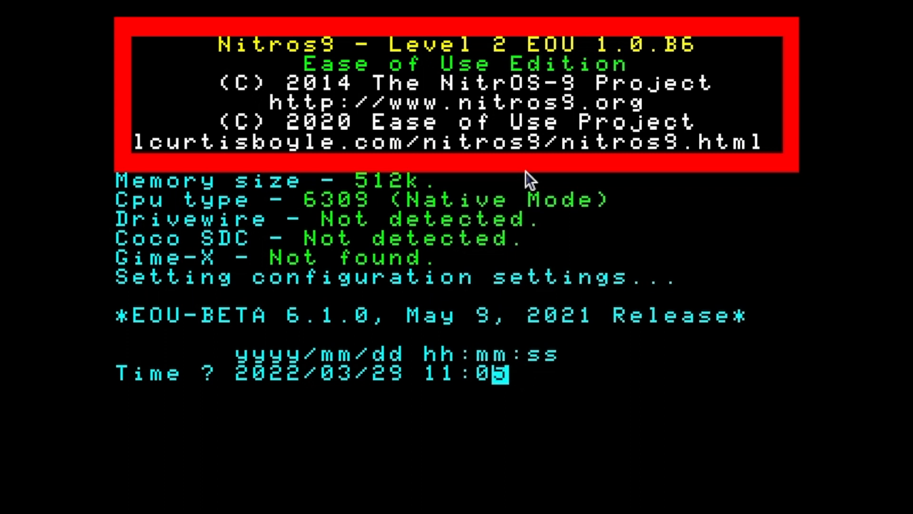
pyautogui.write('6')
pyautogui.write(':0')
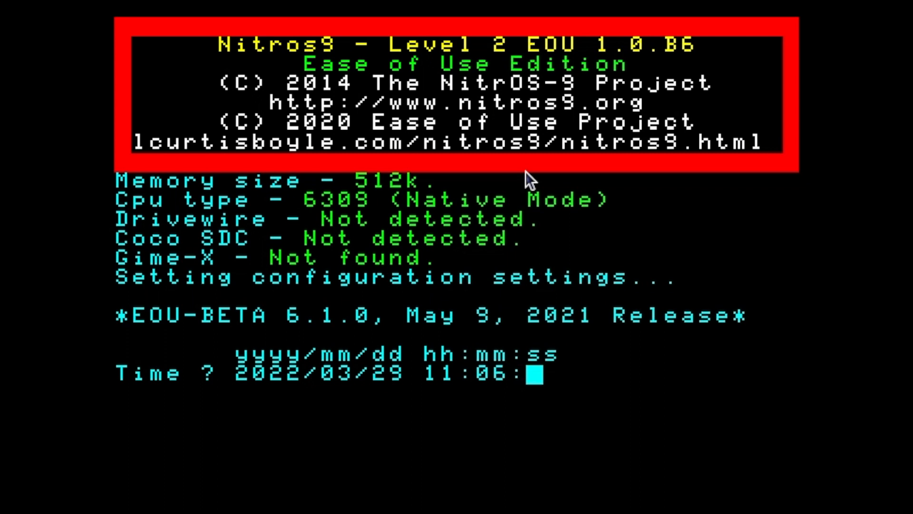
pyautogui.press('Return')
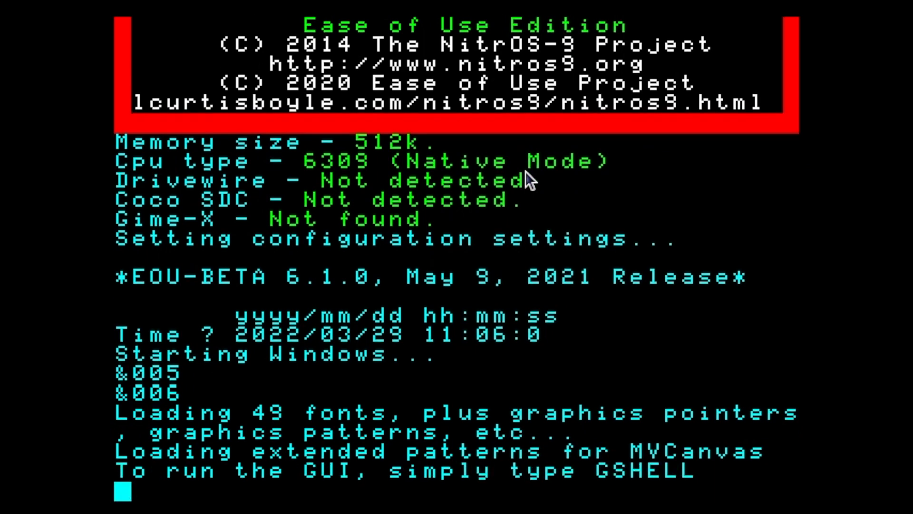
# Display the current date and time with date -t in the NitrOS-9 shell
pyautogui.write('d')
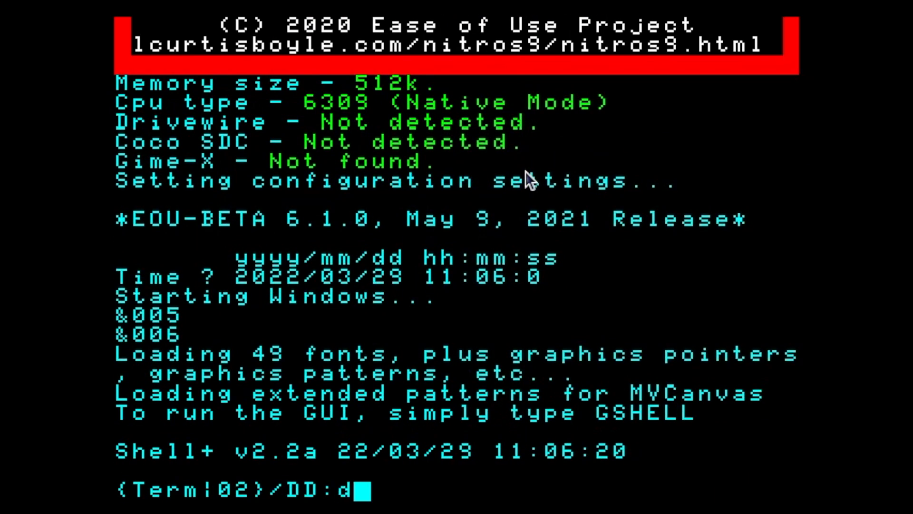
pyautogui.write('ate :')
pyautogui.press('BackSpace')
pyautogui.write('0')
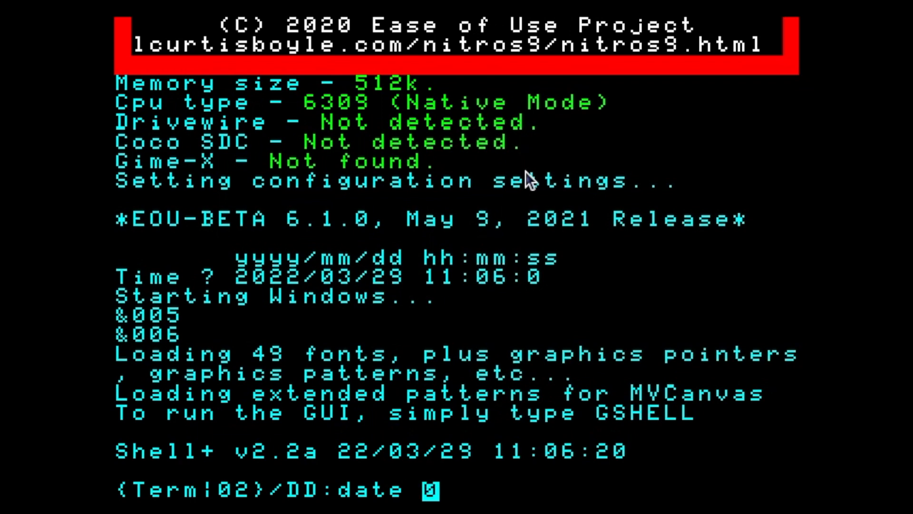
pyautogui.write('-t')
pyautogui.press('Return')
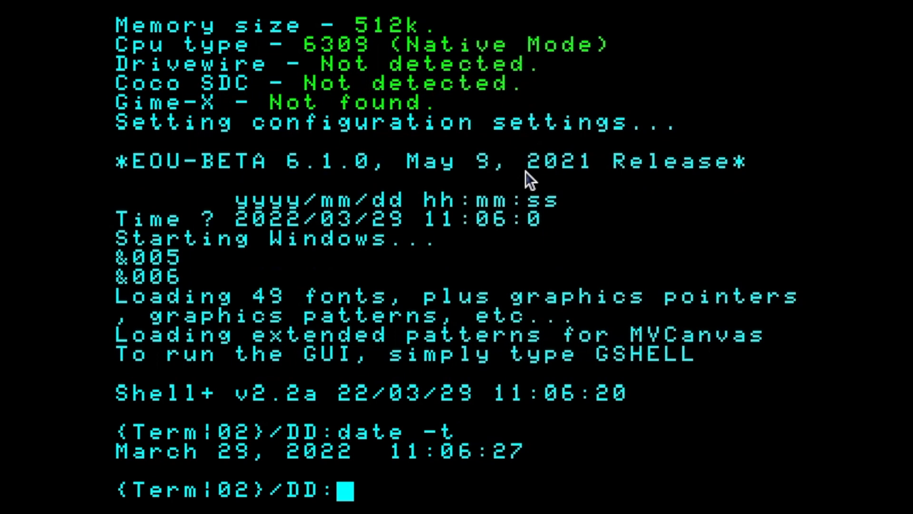
# Switch to the W1 shell window, check the disk's space with free and return to the Term window
pyautogui.press('Home')
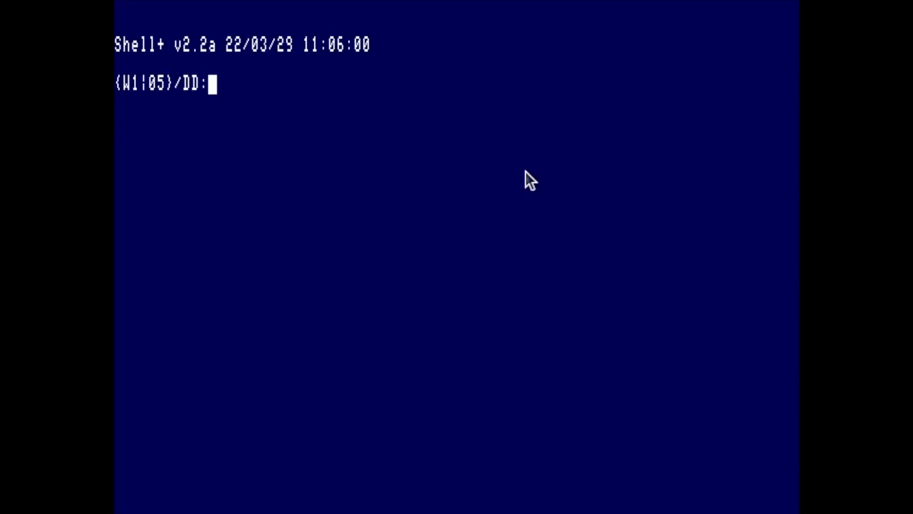
pyautogui.write('free')
pyautogui.press('Return')
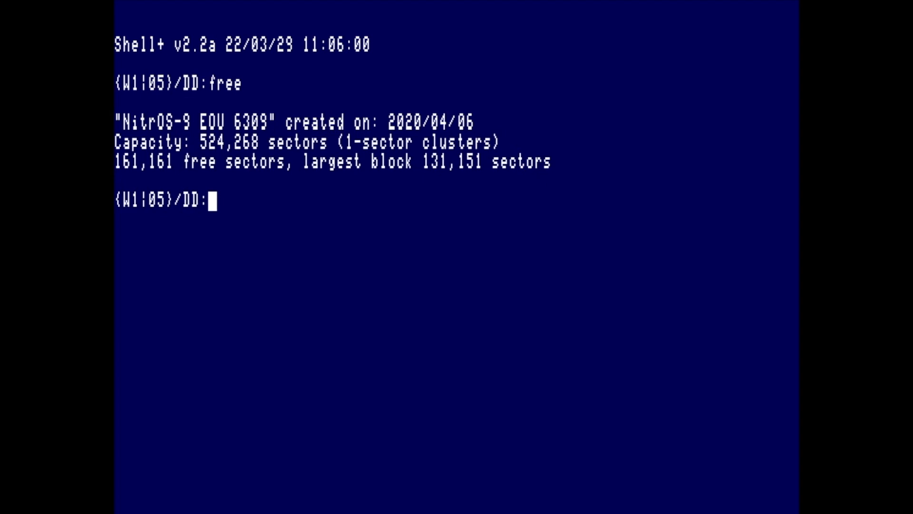
pyautogui.press('Home')
pyautogui.press('Home')
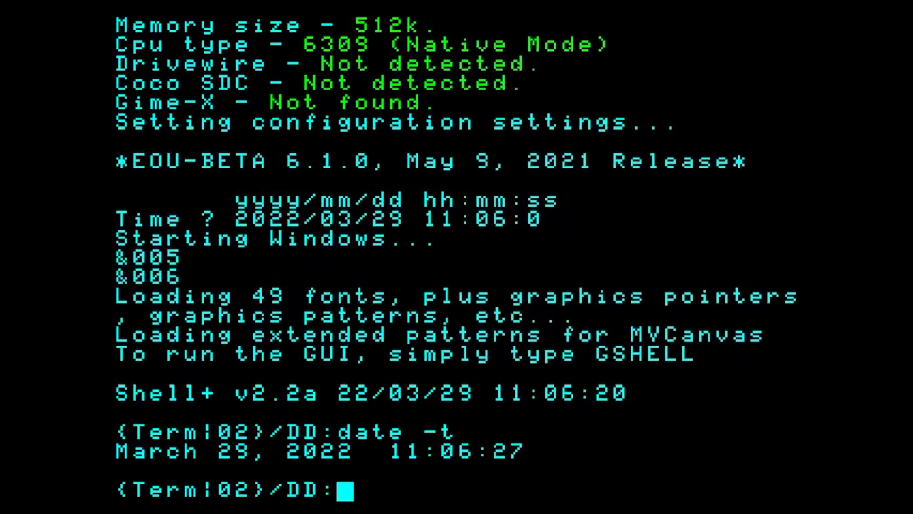
# Start the gshell graphical interface and open the DEMOS folder on the /DD drive
pyautogui.write('gshell')
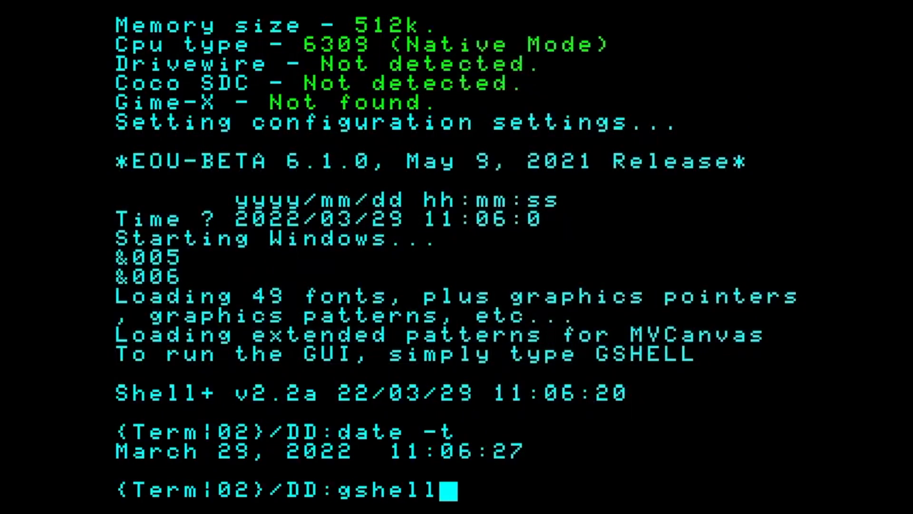
pyautogui.press('Return')
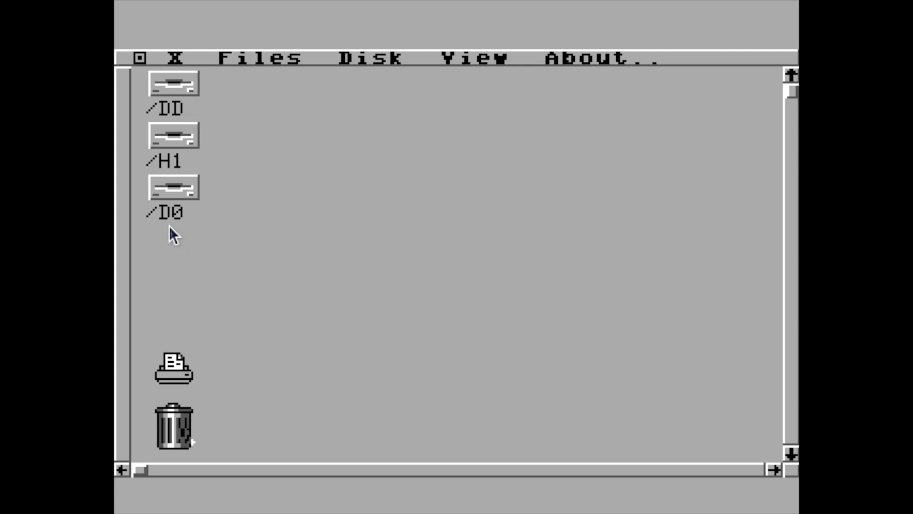
pyautogui.doubleClick(191, 90)
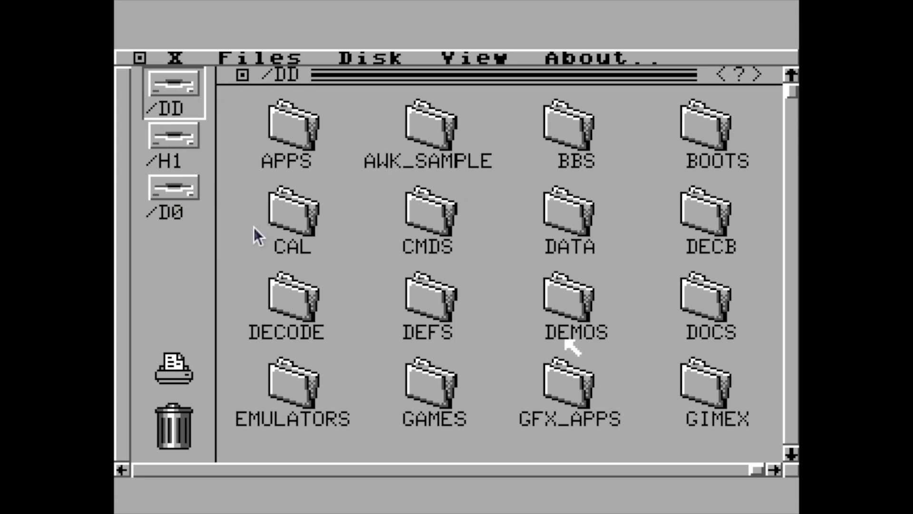
pyautogui.doubleClick(553, 286)
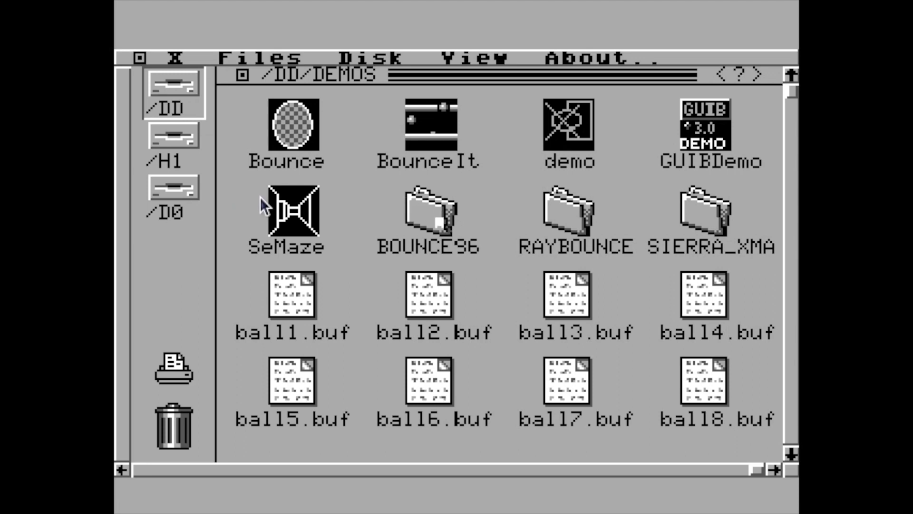
# Open the BOUNCE96 folder inside DEMOS and run the Bounce96 demo
pyautogui.click(439, 222)
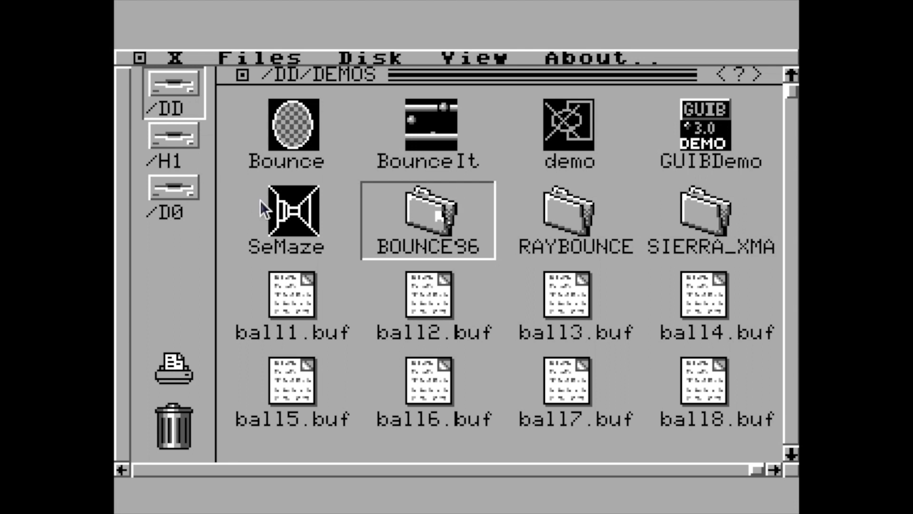
pyautogui.doubleClick(452, 223)
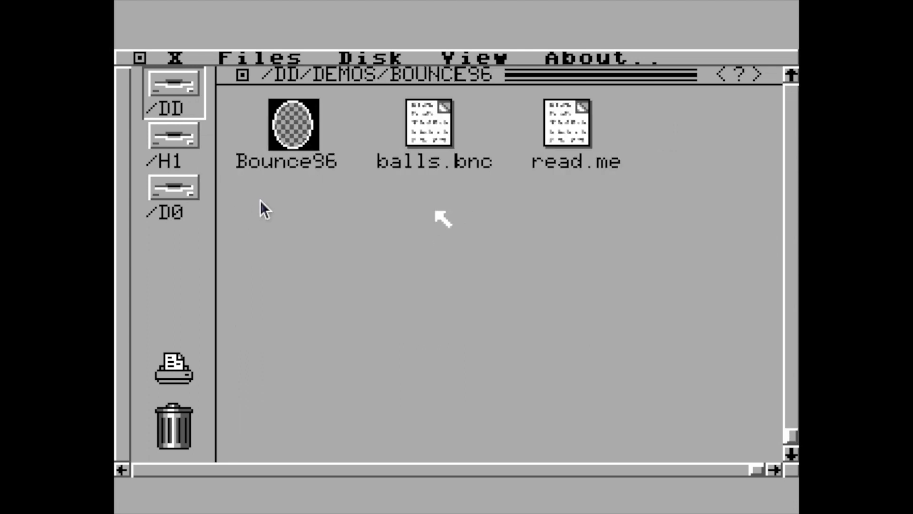
pyautogui.doubleClick(236, 165)
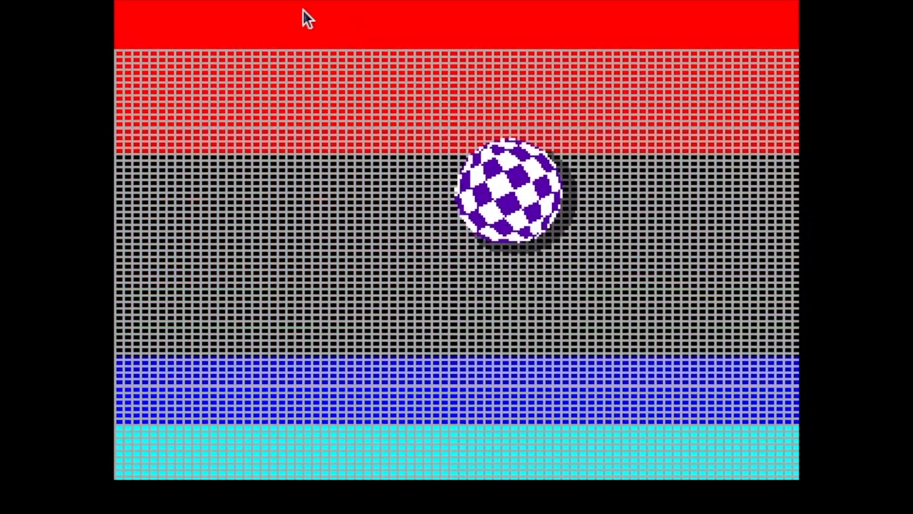
# Switch to the W1 shell window and list the running processes with procs
pyautogui.press('Home')
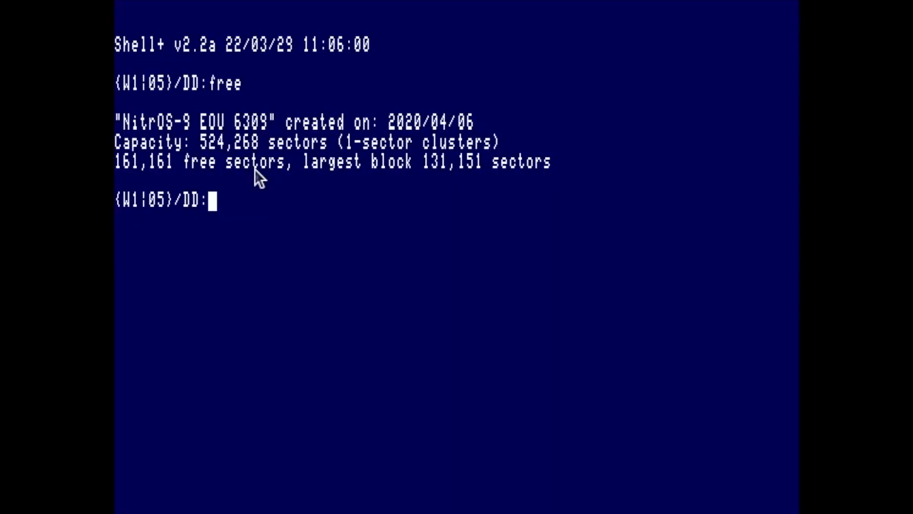
pyautogui.write('procs')
pyautogui.press('Return')
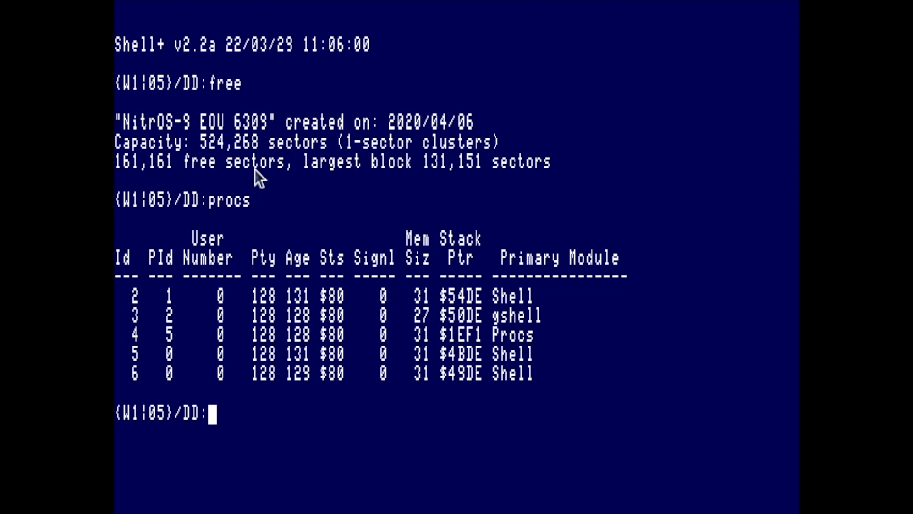
# Cycle through the W2 and graphical desktop windows, then list the processes again with procs in the W1 window
pyautogui.press('Home')
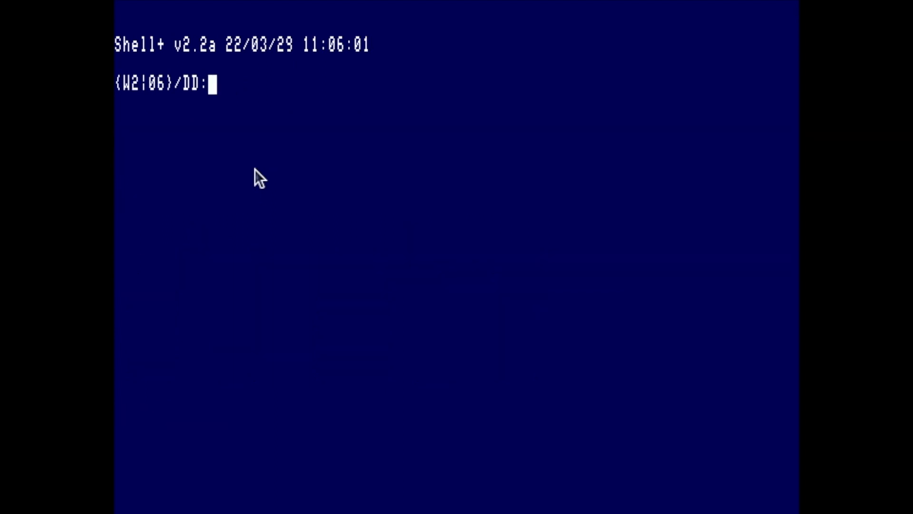
pyautogui.press('Home')
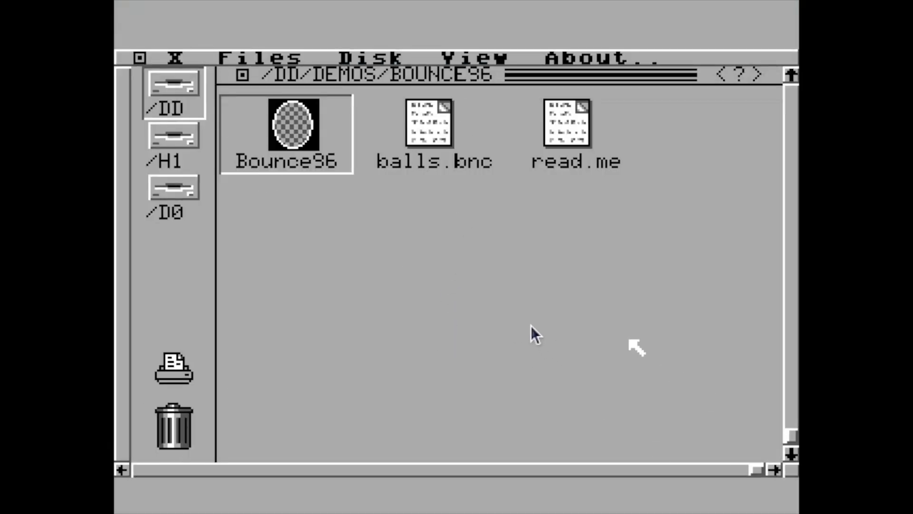
pyautogui.press('Home')
pyautogui.press('Home')
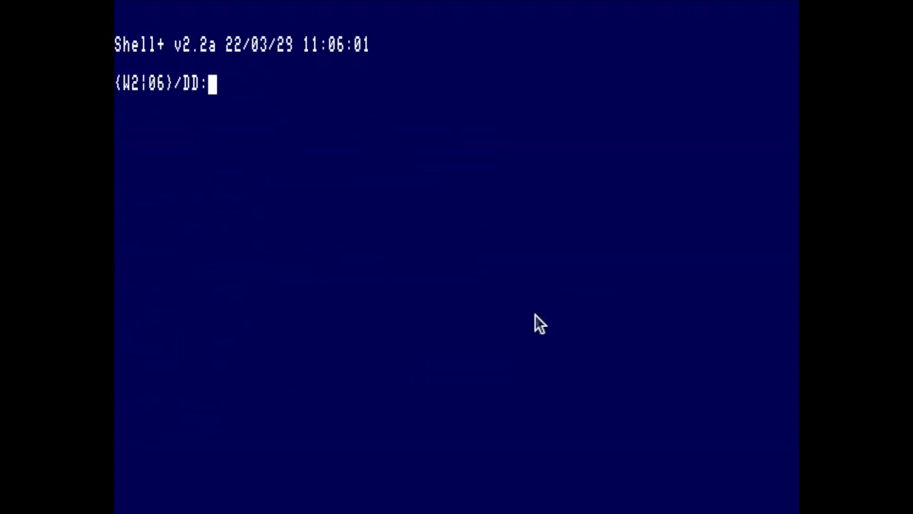
pyautogui.press('Home')
pyautogui.press('Home')
pyautogui.write('procs')
pyautogui.press('Return')
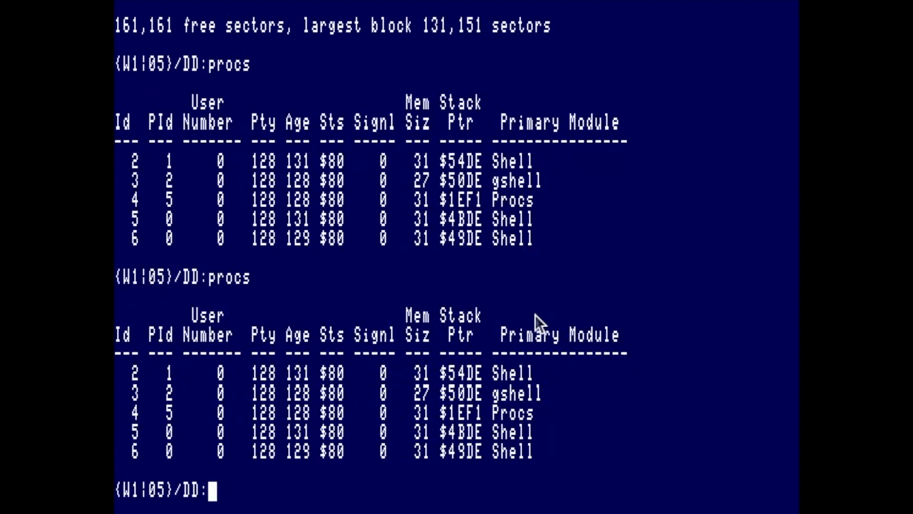
# Return to the graphical desktop, go up to the DEMOS folder and run the Bounce demo
pyautogui.press('Home')
pyautogui.press('Home')
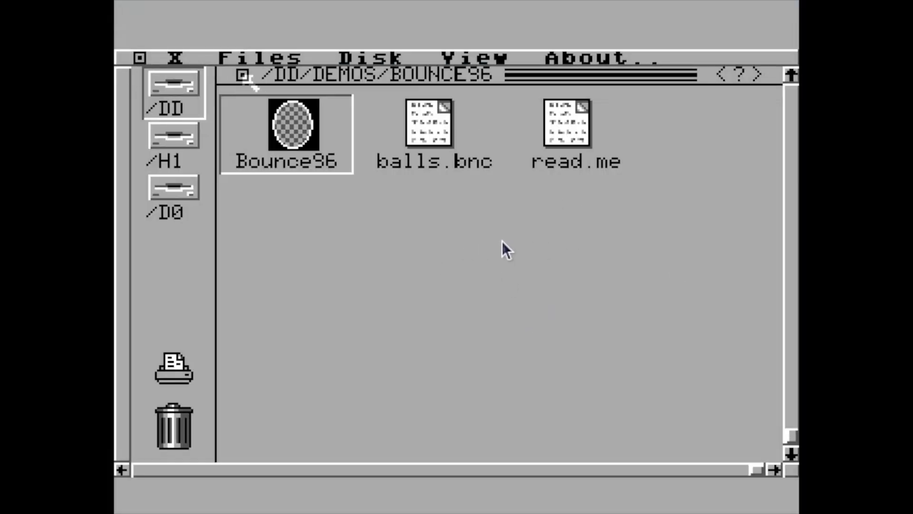
pyautogui.click(243, 75)
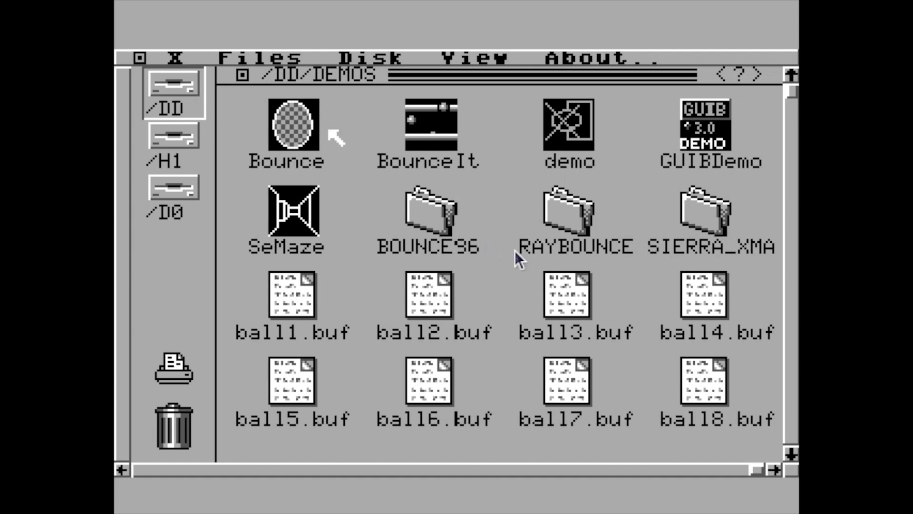
pyautogui.doubleClick(290, 126)
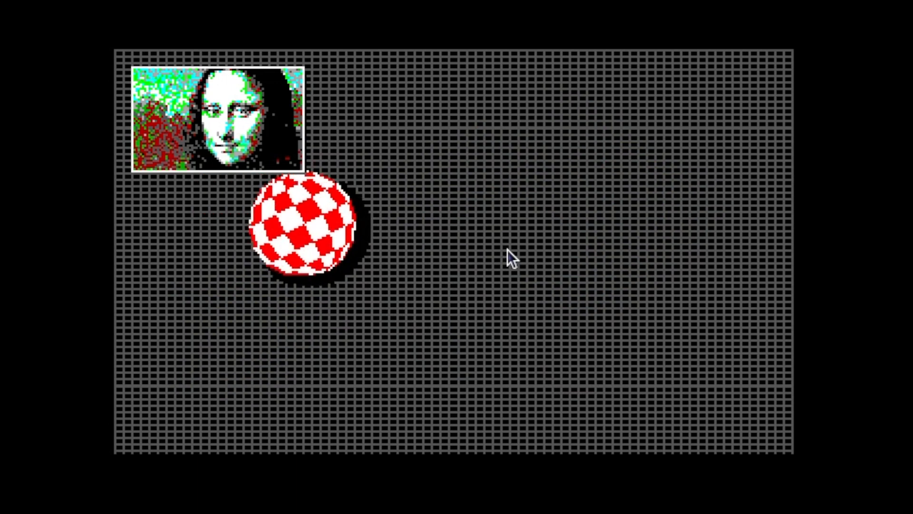
# Enable the emulator's UI controls to check its speed readout during the Bounce demo, and exit the demo
pyautogui.hotkey('alt', '\\')
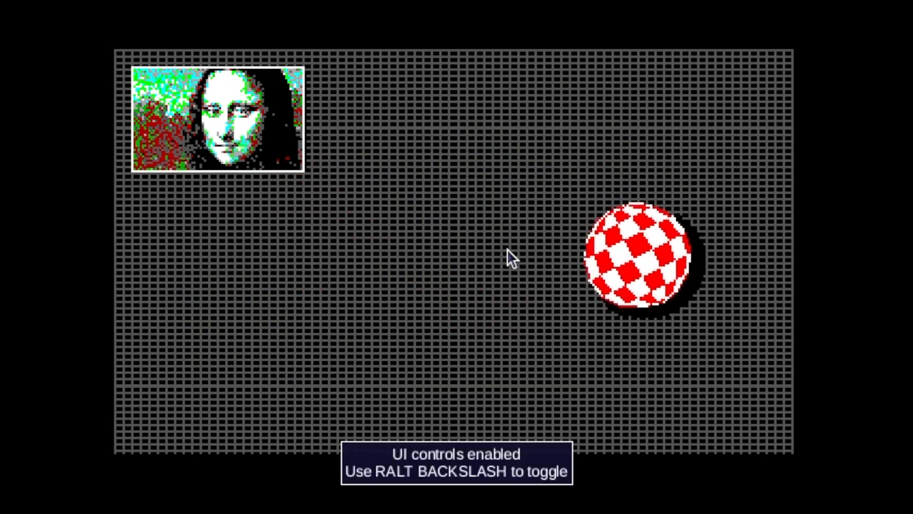
pyautogui.press('F11')
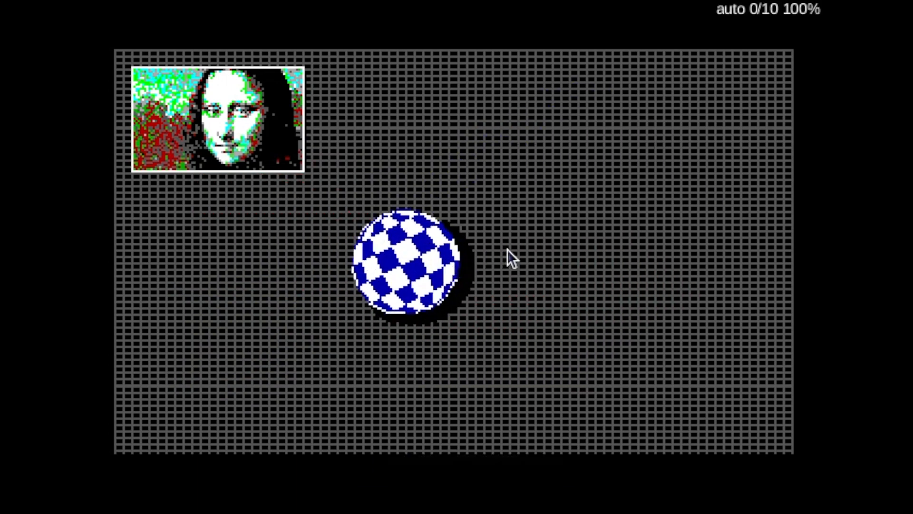
pyautogui.press('Insert')
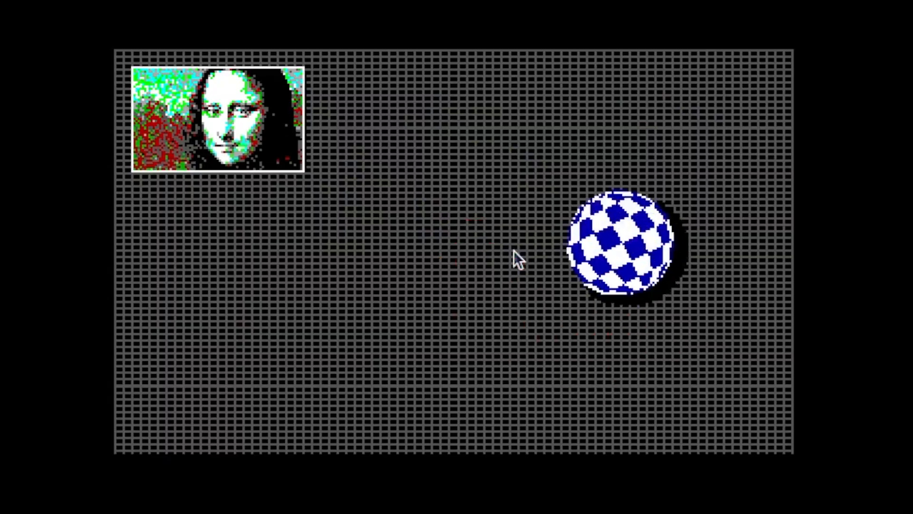
pyautogui.click(514, 250)
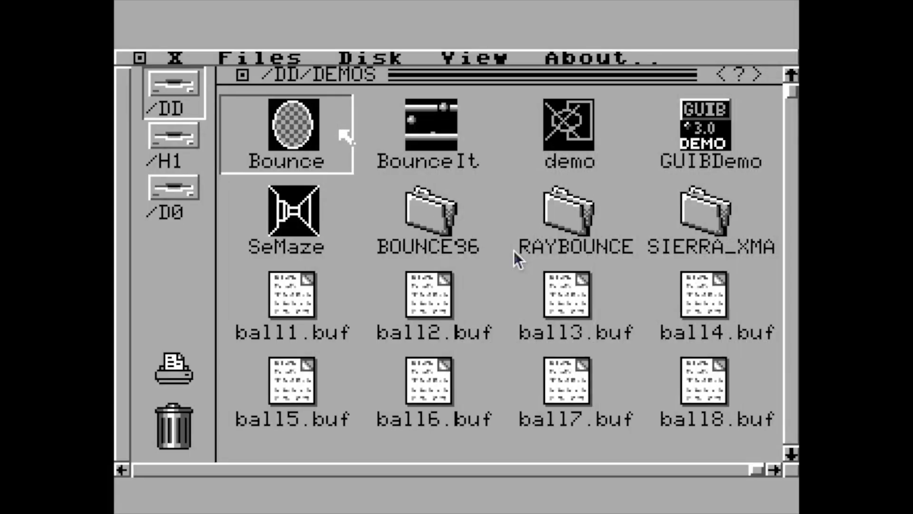
# Switch to the W1 shell window and enter a long line of random test characters at the prompt
pyautogui.press('Home')
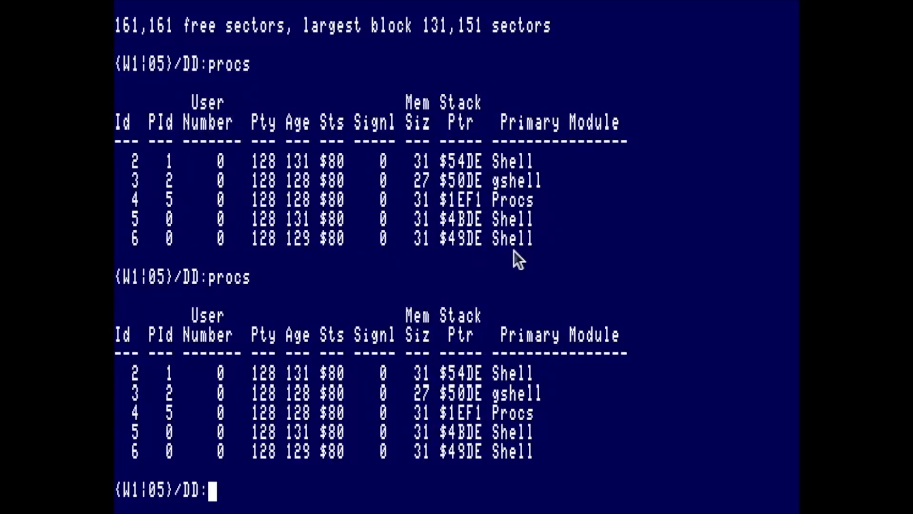
pyautogui.write('kkkdddd')
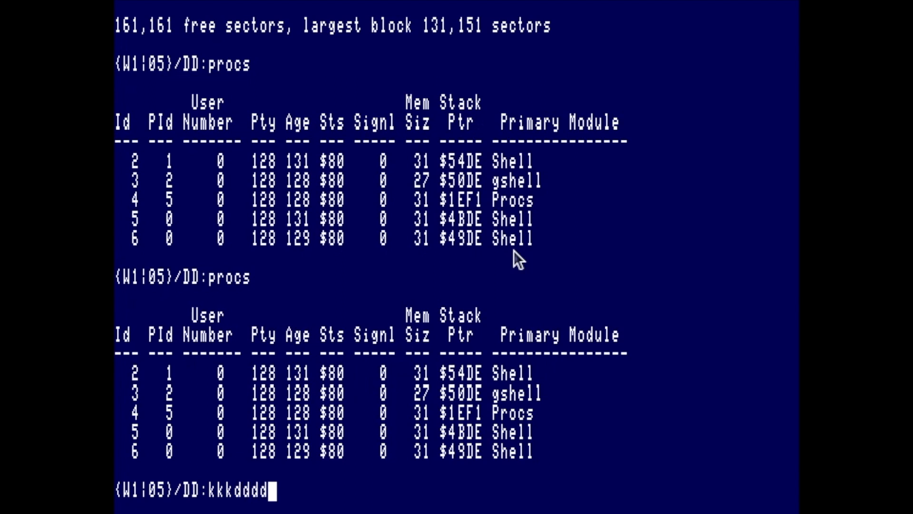
pyautogui.write('dffd')
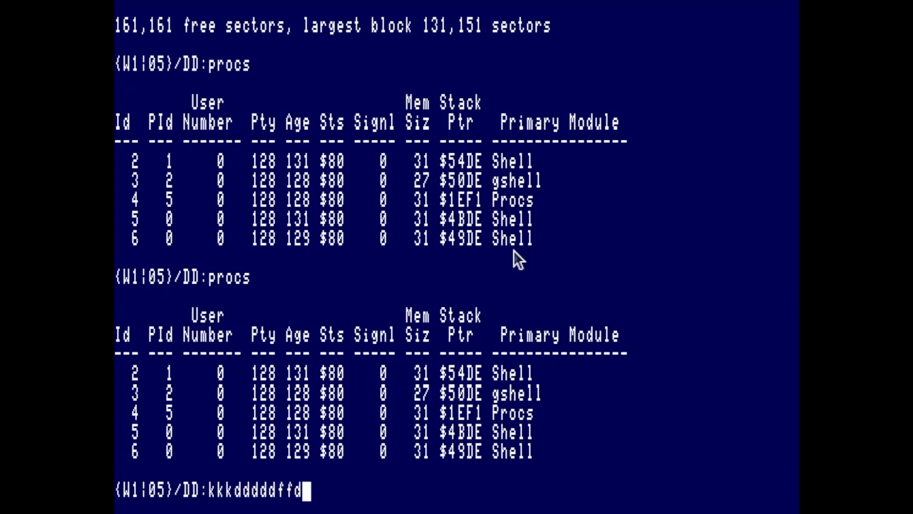
pyautogui.write('eefdeeeeeeefgh')
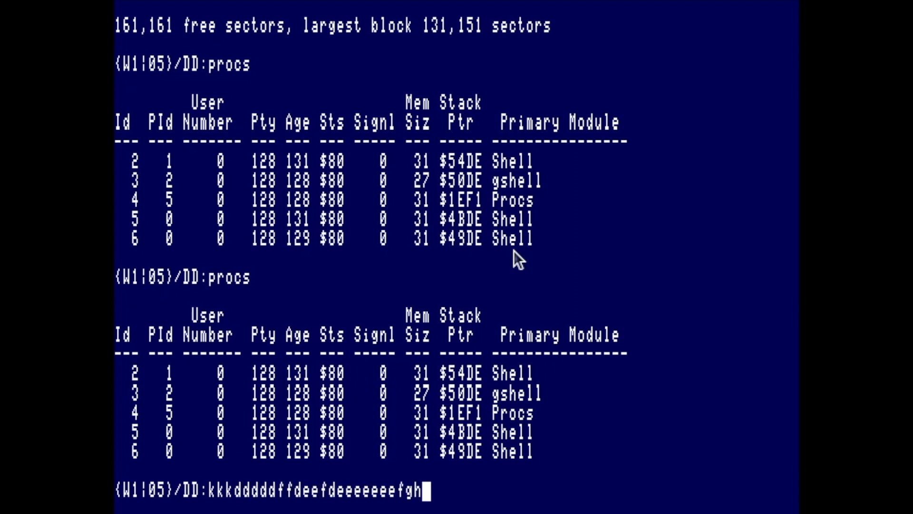
pyautogui.write('ddddddddddddddddddddfff')
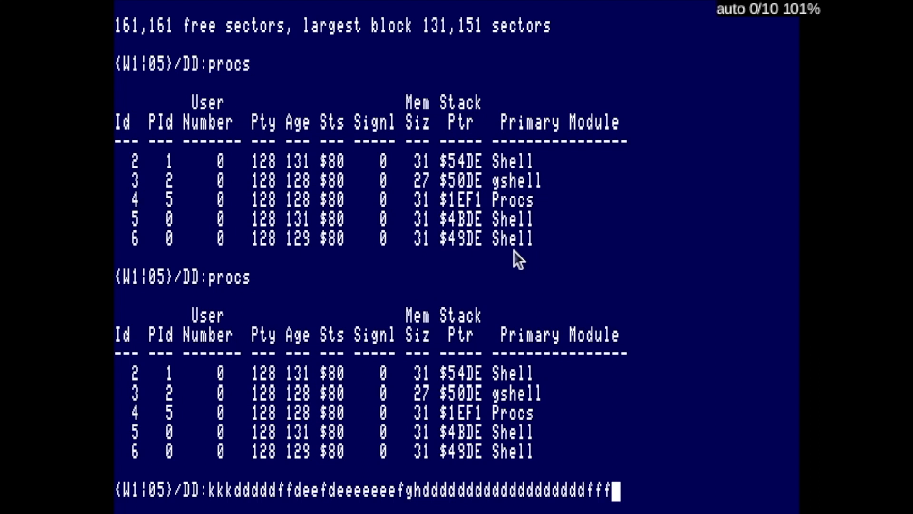
# Move the cursor back to the start of the test line, delete all its characters and submit the empty line
pyautogui.press('Left')
pyautogui.press('Left')
pyautogui.press('Left')
pyautogui.press('Left')
pyautogui.press('Left')
pyautogui.press('Left')
pyautogui.press('Left')
pyautogui.press('Left')
pyautogui.press('Left')
pyautogui.press('Left')
pyautogui.press('Left')
pyautogui.press('Left')
pyautogui.press('Left')
pyautogui.press('Left')
pyautogui.press('Left')
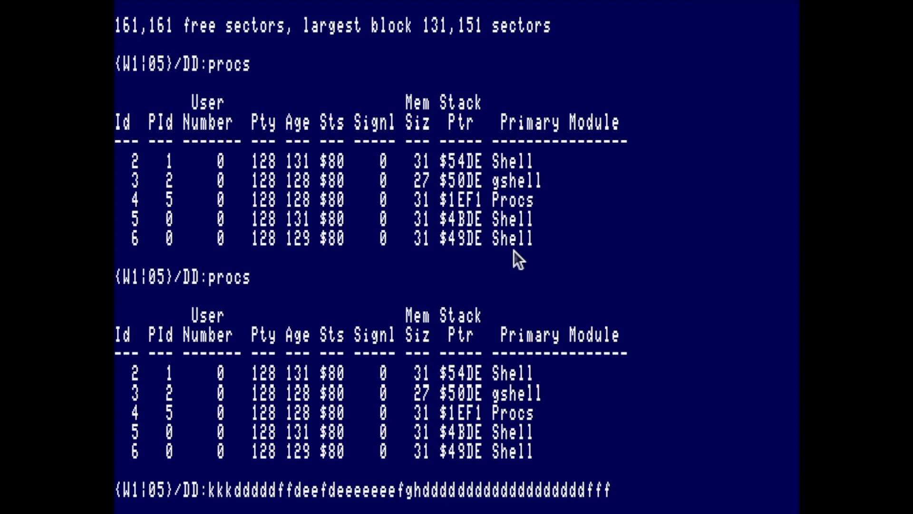
pyautogui.press('Left')
pyautogui.press('Left')
pyautogui.press('Left')
pyautogui.press('Left')
pyautogui.press('Left')
pyautogui.press('Left')
pyautogui.press('Left')
pyautogui.press('Left')
pyautogui.press('Left')
pyautogui.press('Left')
pyautogui.press('Left')
pyautogui.press('Left')
pyautogui.press('Left')
pyautogui.press('Left')
pyautogui.hotkey('shift', 'Right')
pyautogui.hotkey('shift', 'Left')
pyautogui.press('Delete')
pyautogui.press('Delete')
pyautogui.press('Delete')
pyautogui.press('Delete')
pyautogui.press('Delete')
pyautogui.press('Delete')
pyautogui.press('Delete')
pyautogui.press('Delete')
pyautogui.press('Delete')
pyautogui.press('Delete')
pyautogui.press('Delete')
pyautogui.press('Delete')
pyautogui.press('Delete')
pyautogui.press('Delete')
pyautogui.press('Delete')
pyautogui.press('Delete')
pyautogui.press('Delete')
pyautogui.press('Delete')
pyautogui.press('Delete')
pyautogui.press('Delete')
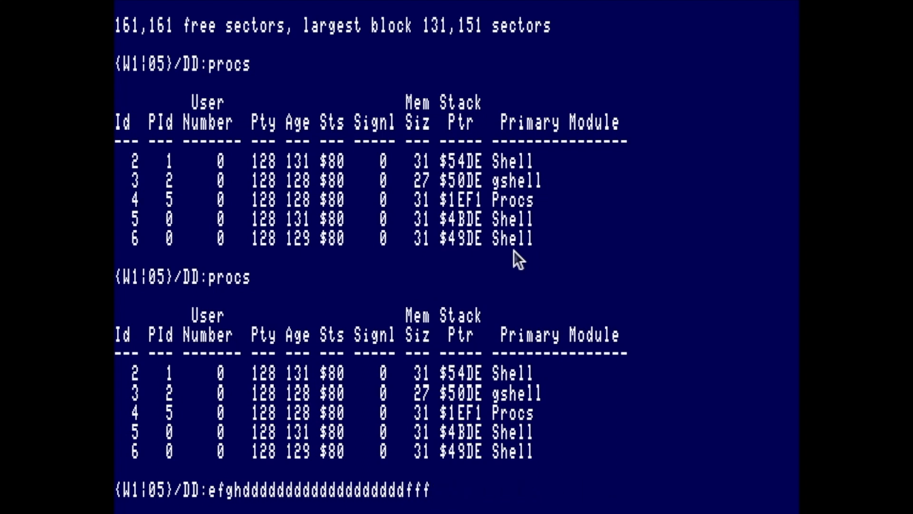
pyautogui.press('Delete')
pyautogui.press('Delete')
pyautogui.press('Delete')
pyautogui.press('Delete')
pyautogui.press('Delete')
pyautogui.press('Delete')
pyautogui.press('Delete')
pyautogui.press('Delete')
pyautogui.press('Delete')
pyautogui.press('Delete')
pyautogui.press('Delete')
pyautogui.press('Delete')
pyautogui.press('Delete')
pyautogui.press('Delete')
pyautogui.press('Delete')
pyautogui.press('Delete')
pyautogui.press('Delete')
pyautogui.press('Delete')
pyautogui.press('Delete')
pyautogui.press('Delete')
pyautogui.press('Return')
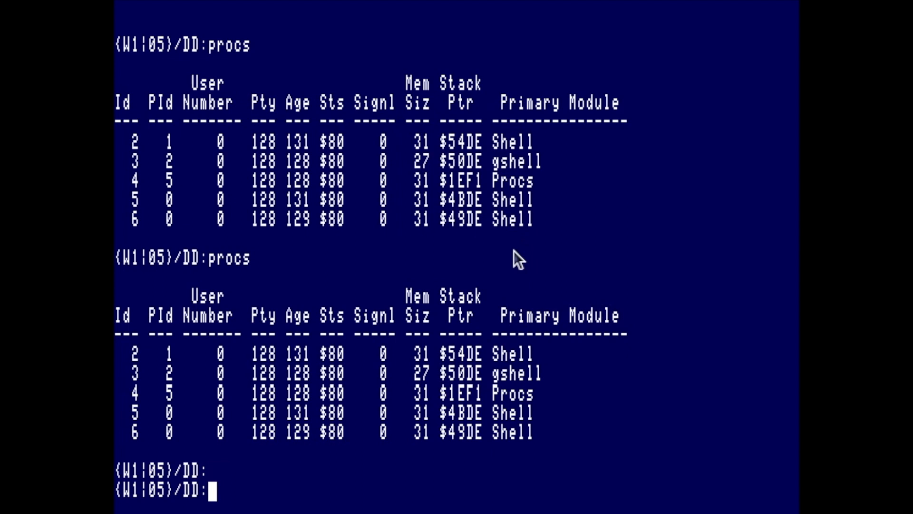
# Return to the graphical desktop and close gshell, confirming the exit
pyautogui.press('Home')
pyautogui.press('Home')
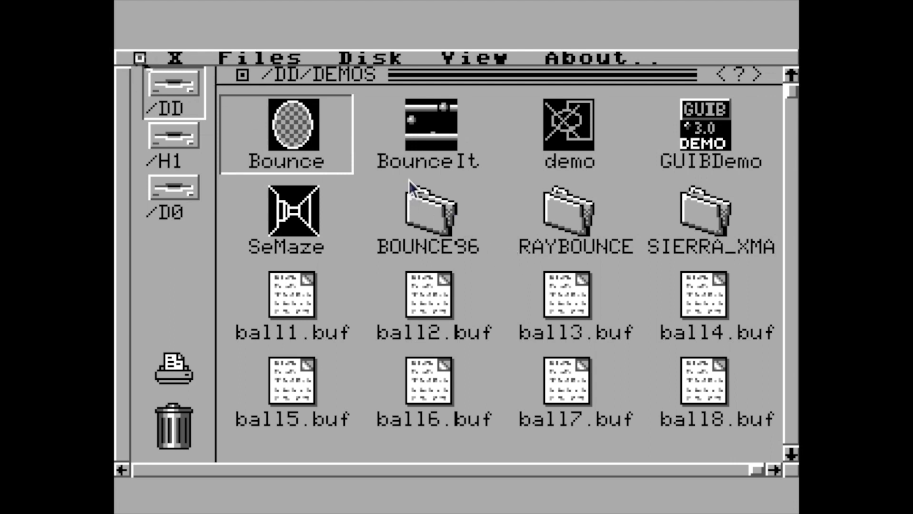
pyautogui.click(140, 59)
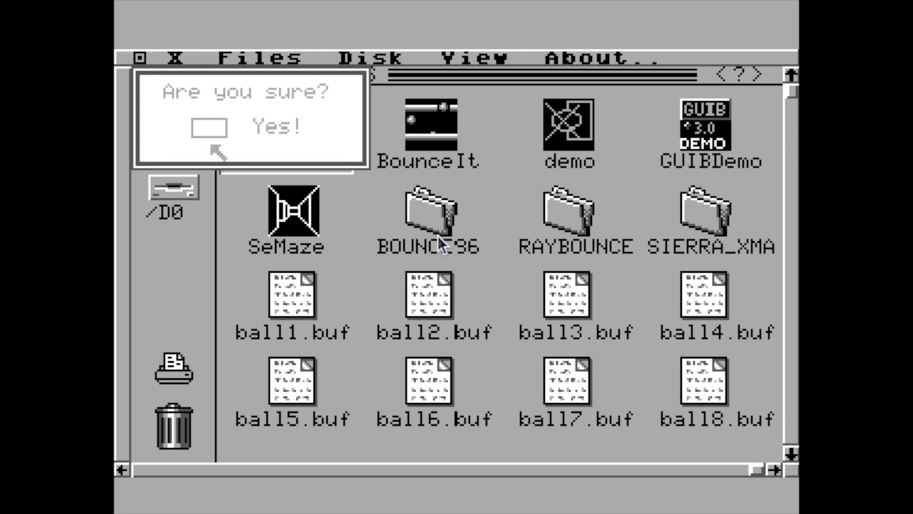
pyautogui.click(210, 128)
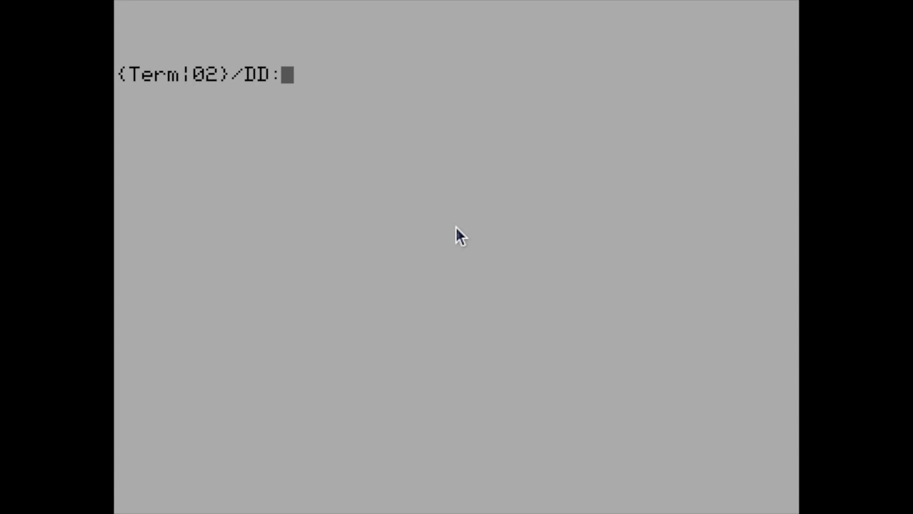
# Switch to the W1 shell window and run the timed disk read test "date -t;megaread </dd@;date -t"
pyautogui.press('Home')
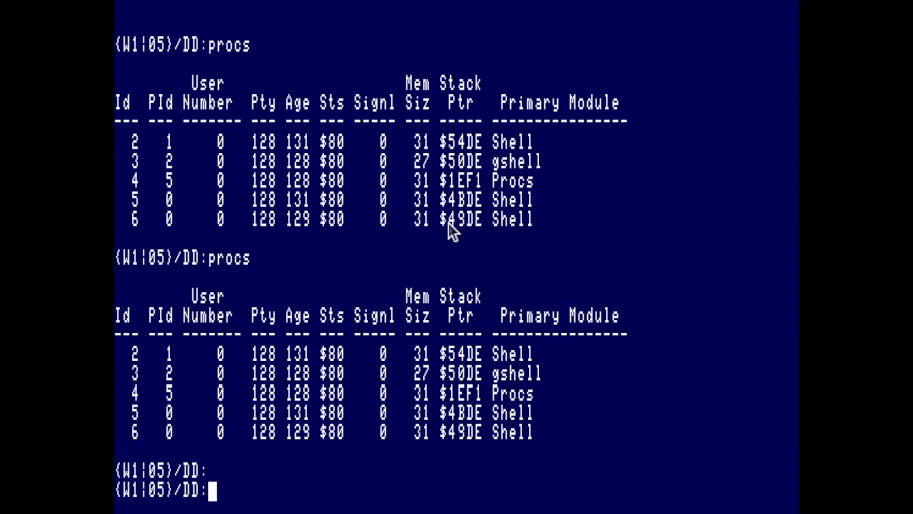
pyautogui.write('date -t')
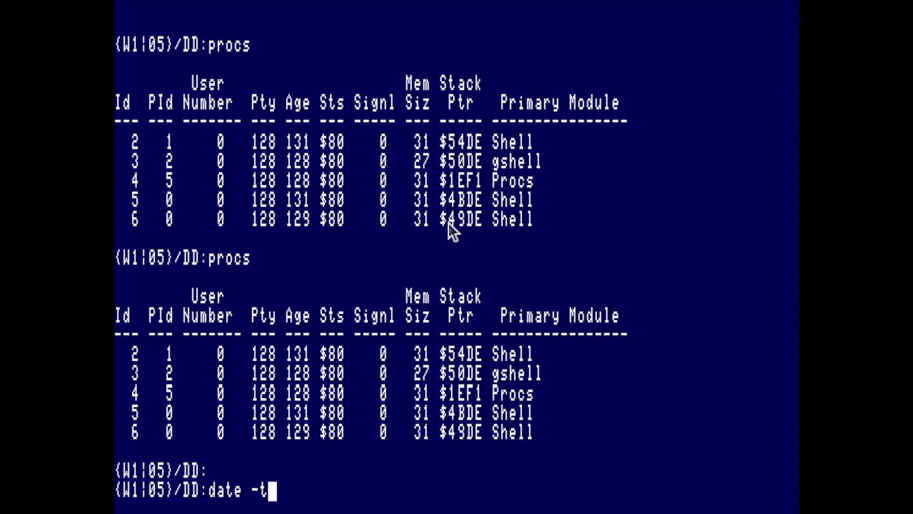
pyautogui.write(';megare')
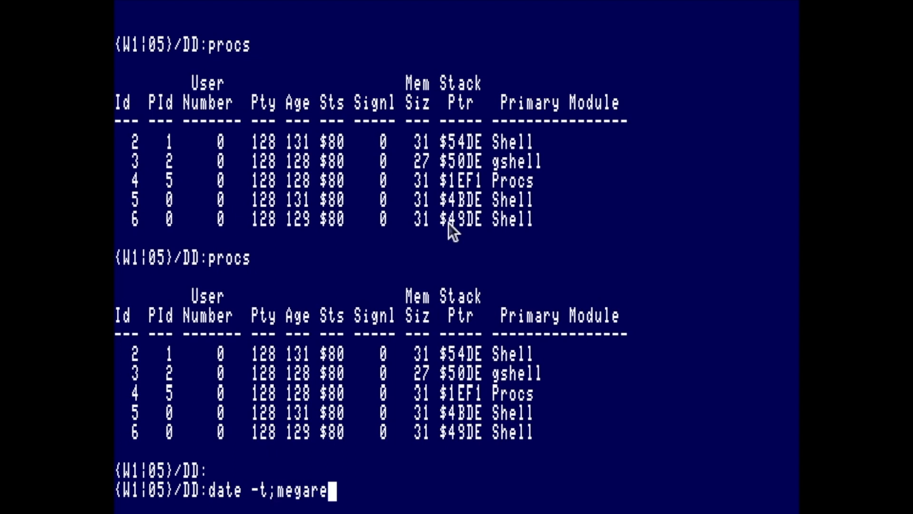
pyautogui.write('ad <')
pyautogui.write('/d')
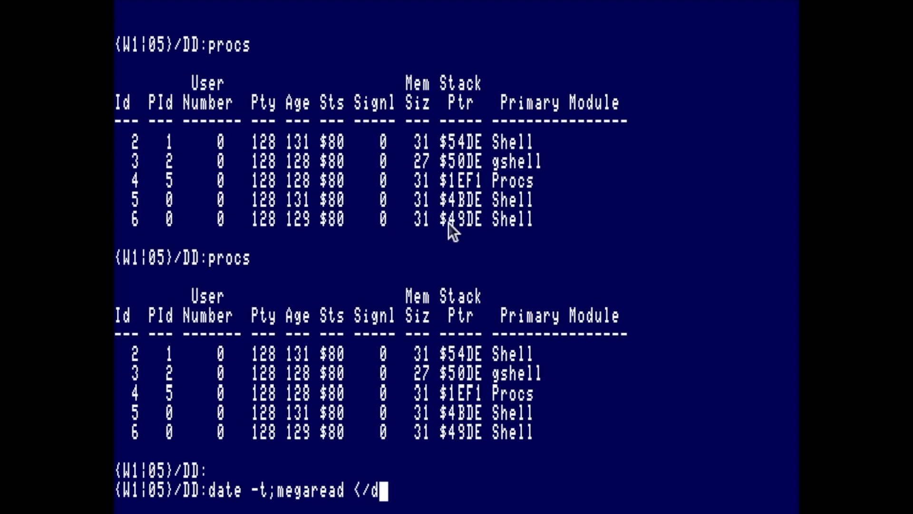
pyautogui.write('d"')
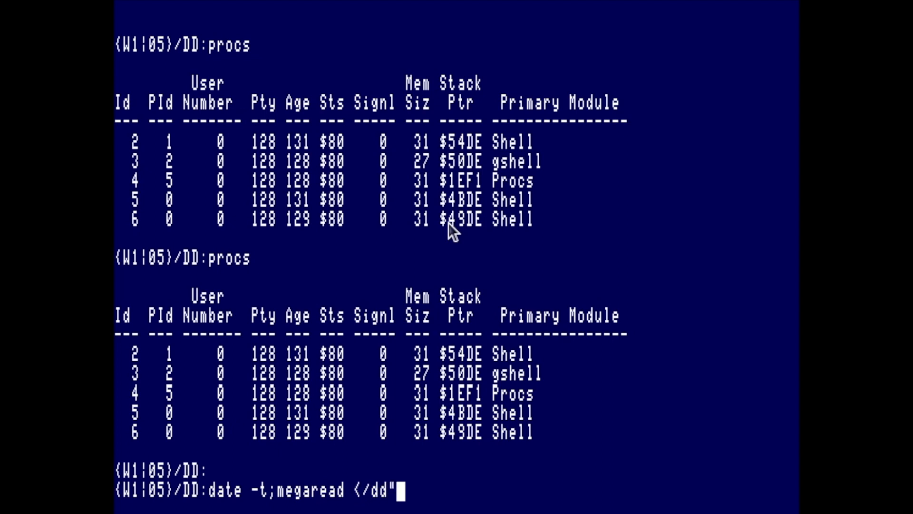
pyautogui.press('BackSpace')
pyautogui.write('@;date -t')
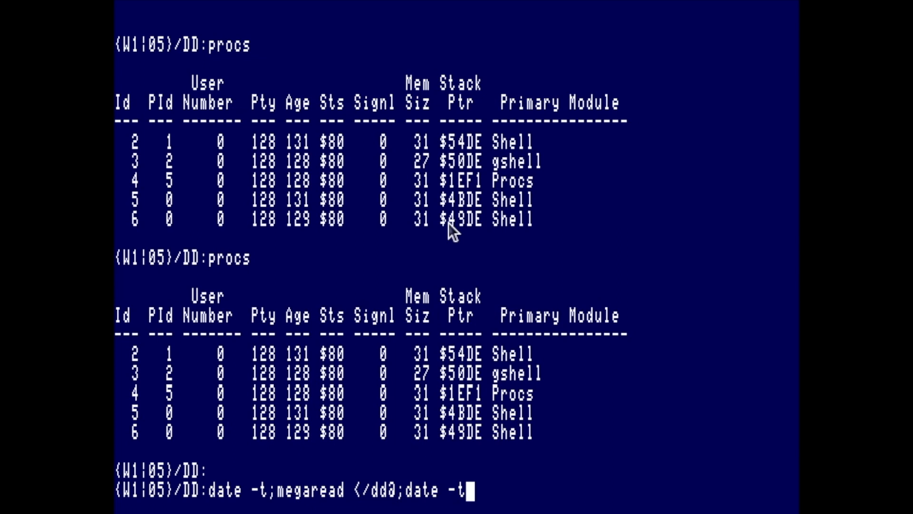
pyautogui.press('Return')
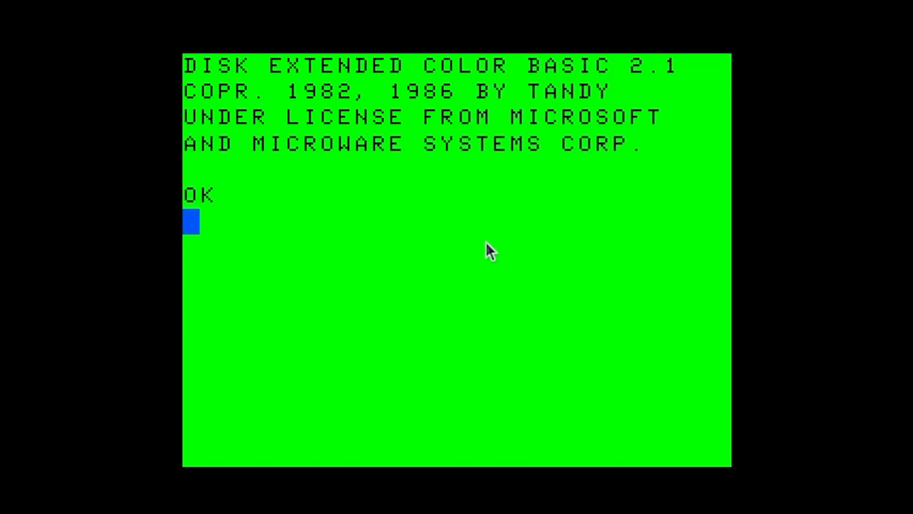
# Review the emulator's slot devices and mounted disk images in the File Manager, and return to the machine without changes
pyautogui.press('Tab')
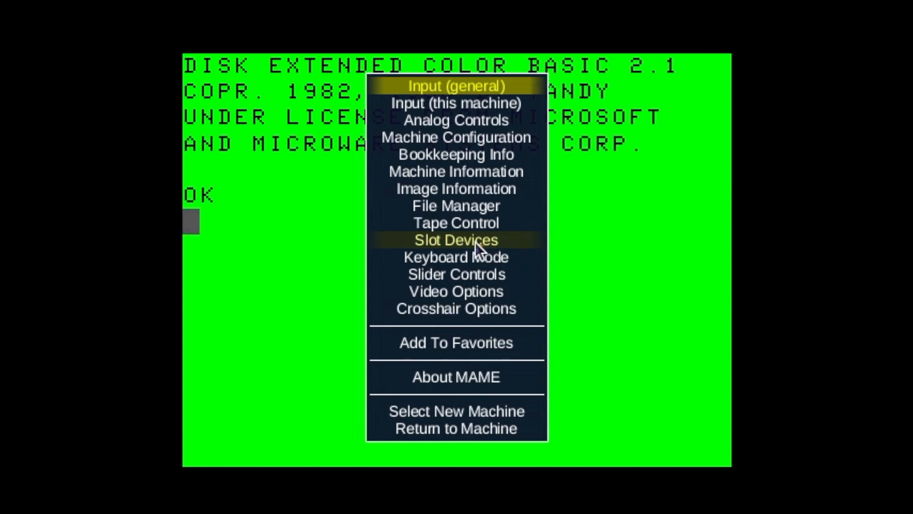
pyautogui.click(475, 241)
pyautogui.click(475, 242)
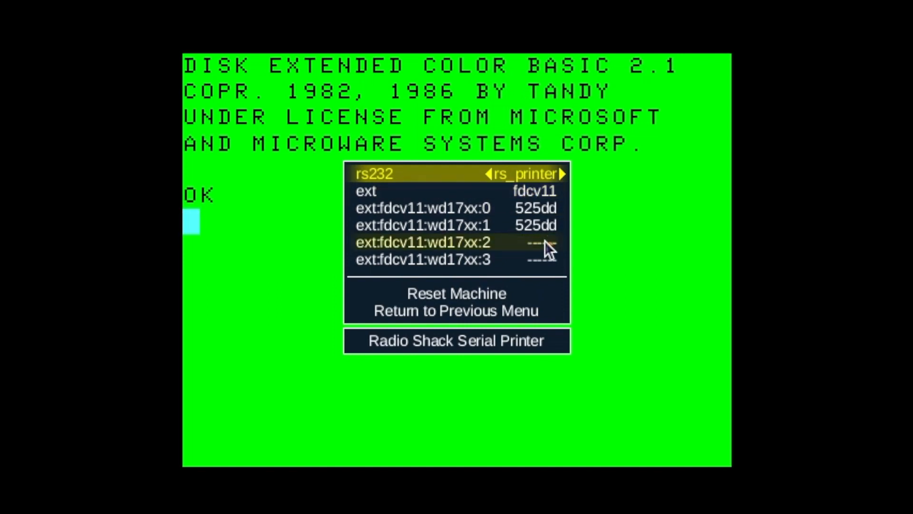
pyautogui.click(487, 312)
pyautogui.click(461, 212)
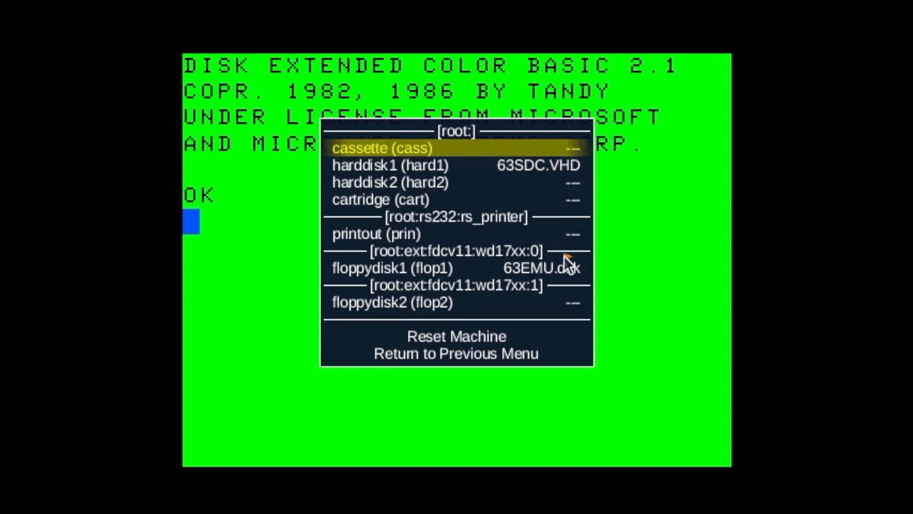
pyautogui.click(524, 354)
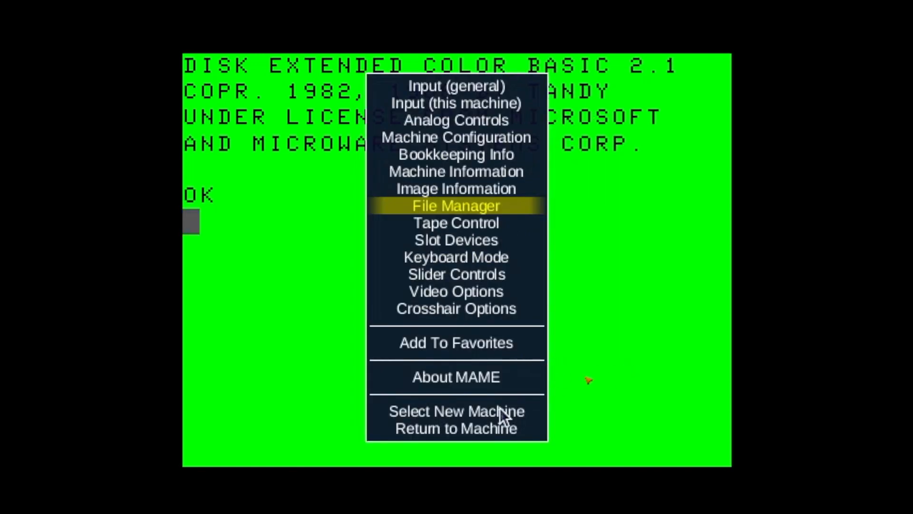
pyautogui.click(494, 434)
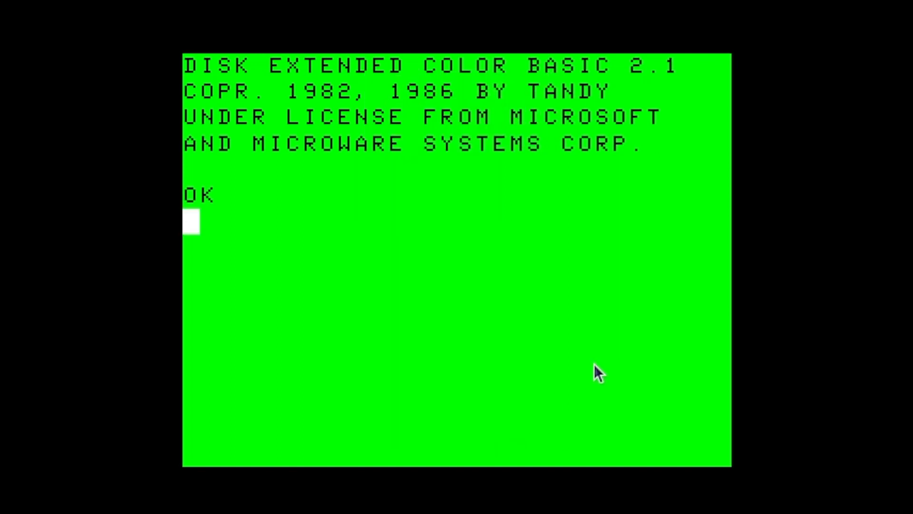
# Disable the emulator's UI controls and boot NitrOS-9 from BASIC with the DOS command
pyautogui.hotkey('alt', '\\')
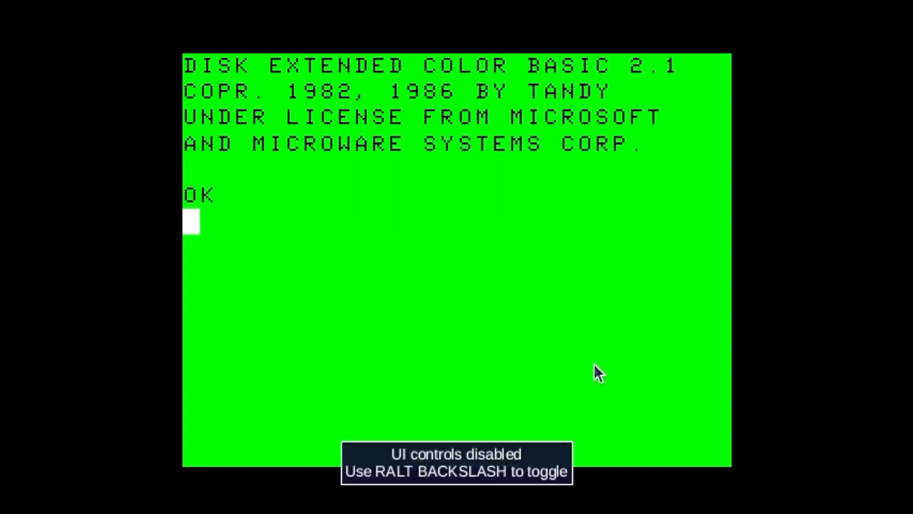
pyautogui.write('DOS')
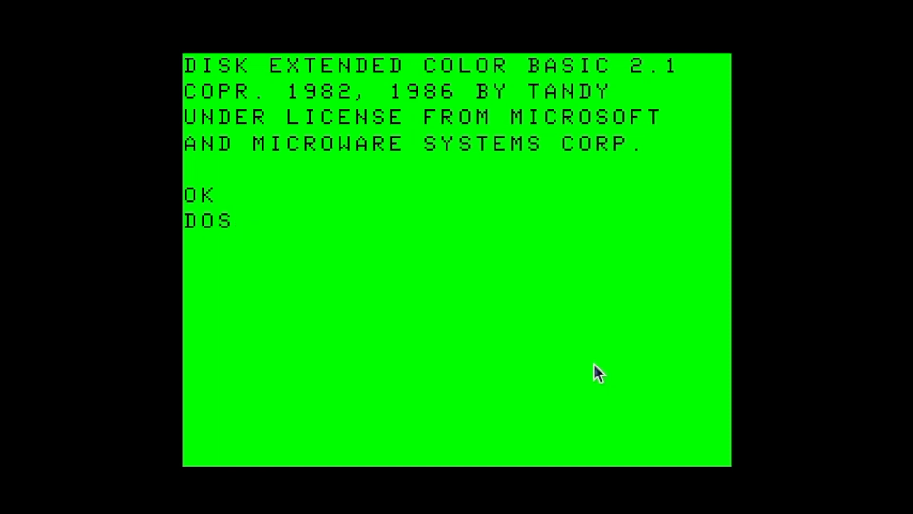
pyautogui.press('Return')
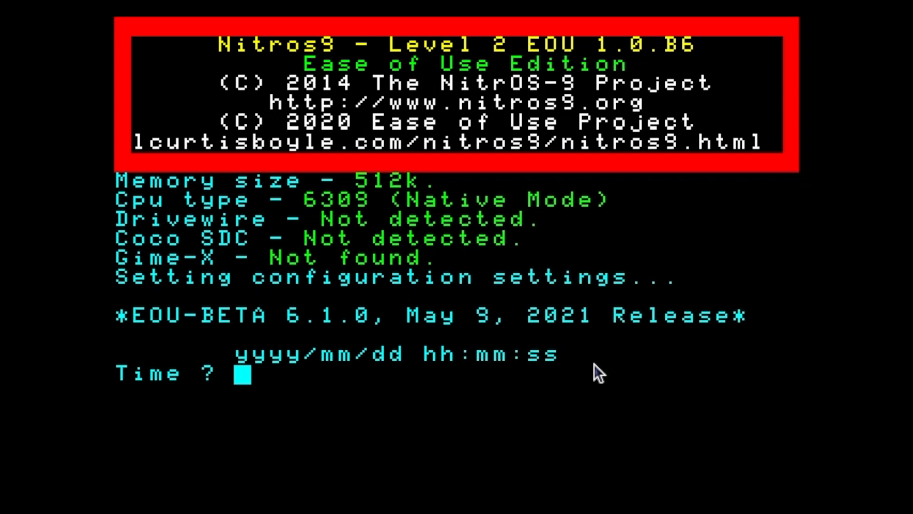
# Set the startup date and time to 2022/03/29 11:25:45
pyautogui.write('20')
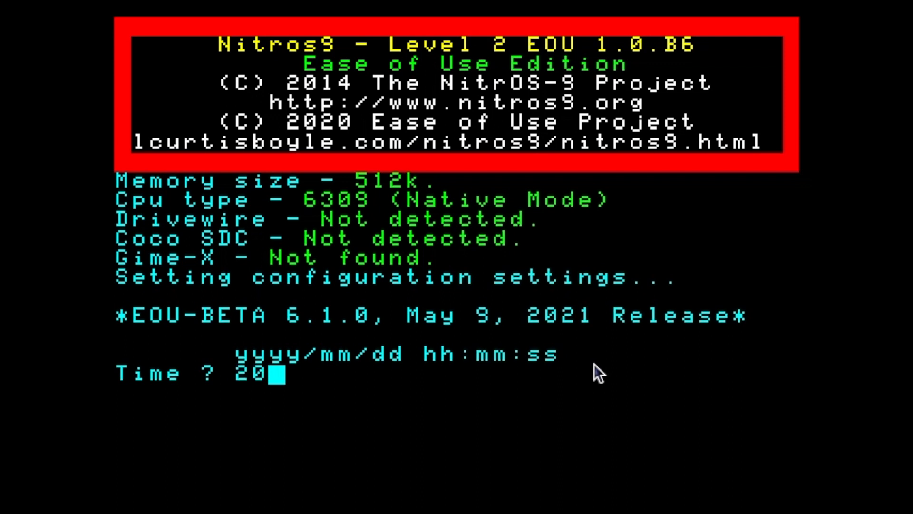
pyautogui.write('22/0')
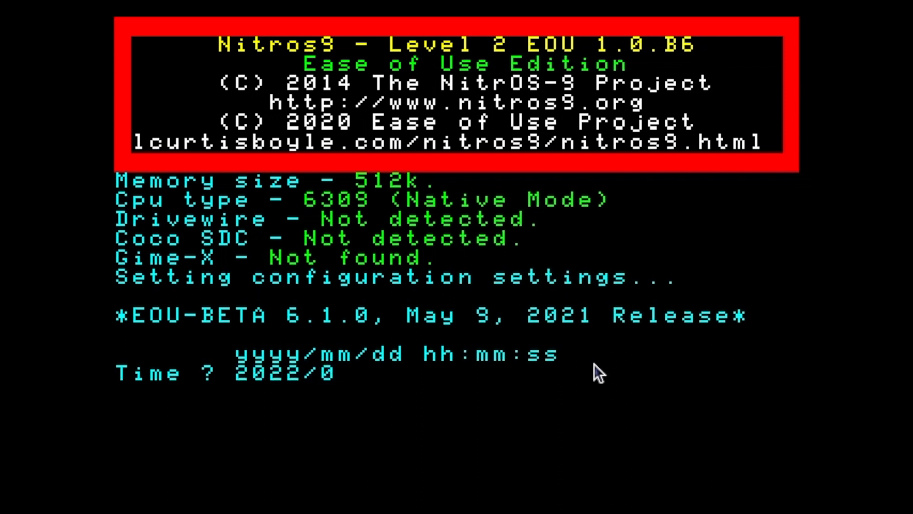
pyautogui.write('3/29')
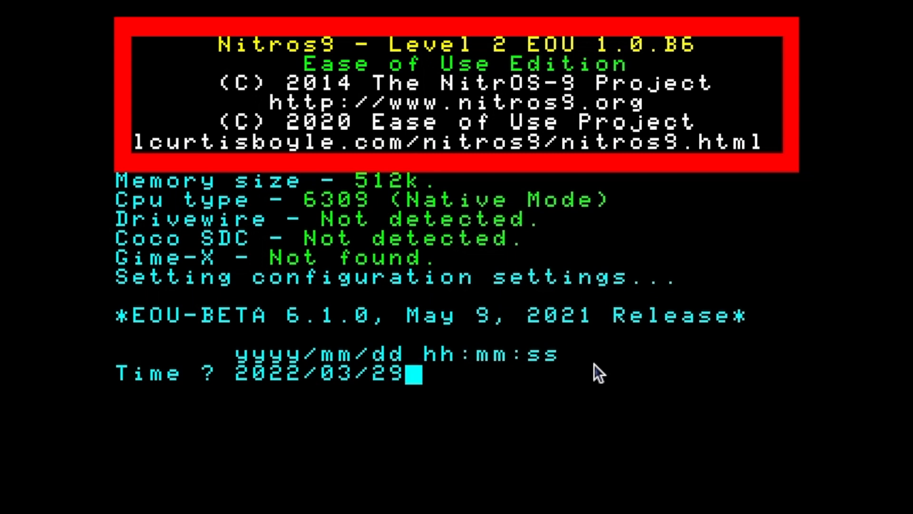
pyautogui.write(' 1')
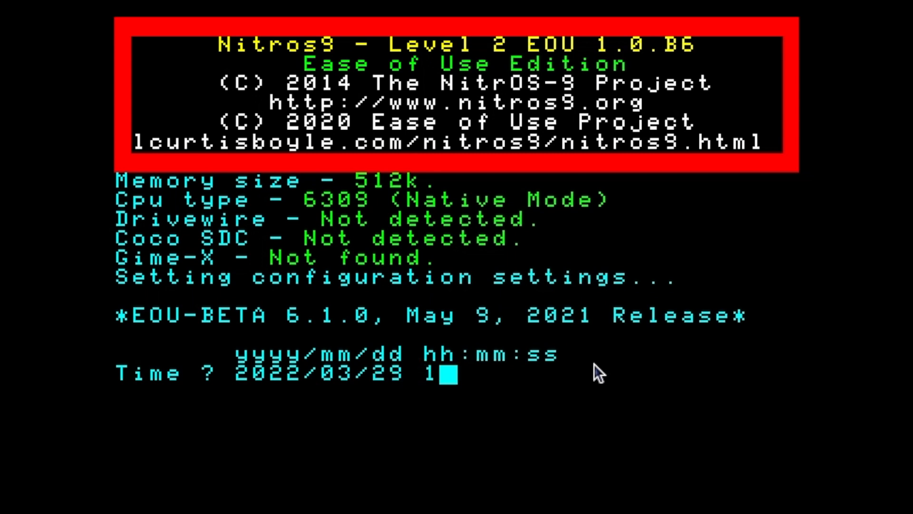
pyautogui.write('1')
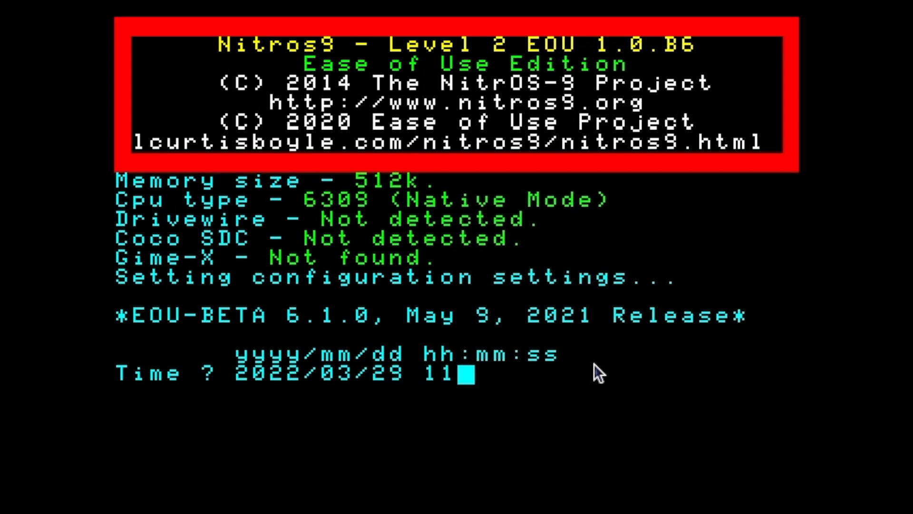
pyautogui.write(':')
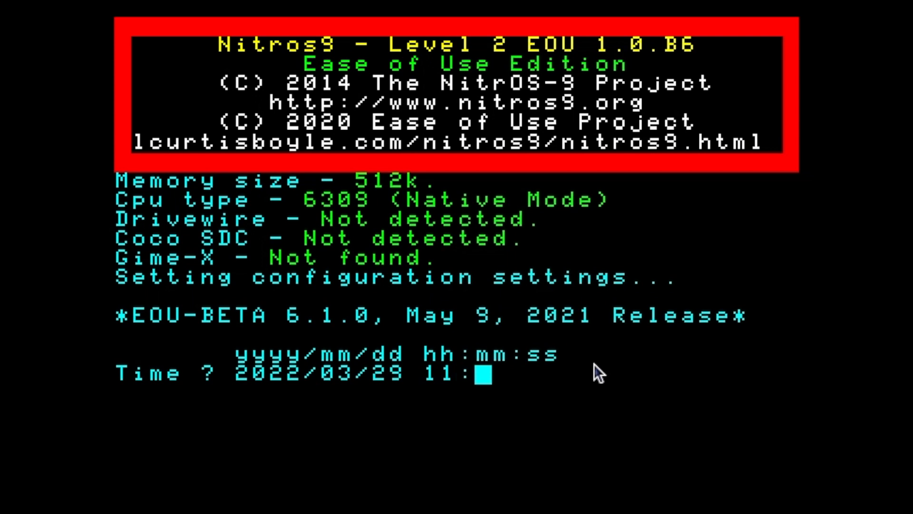
pyautogui.write('25')
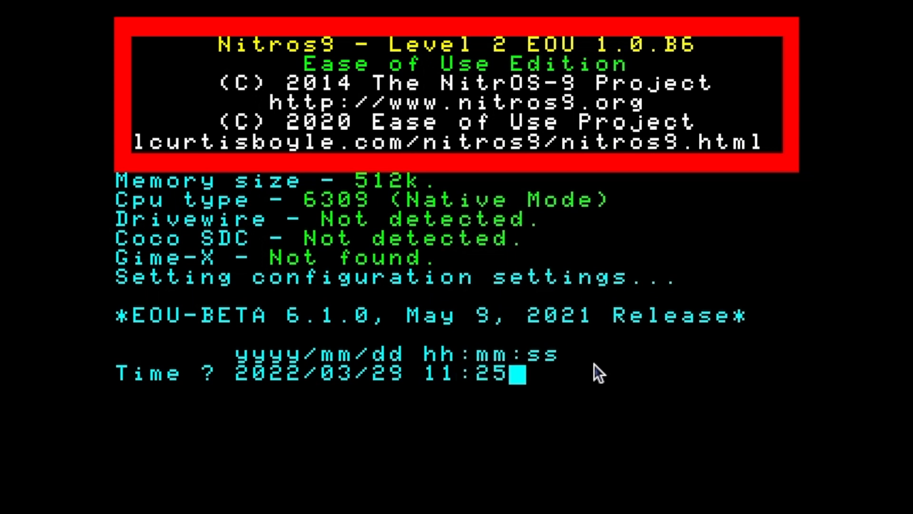
pyautogui.write(':45')
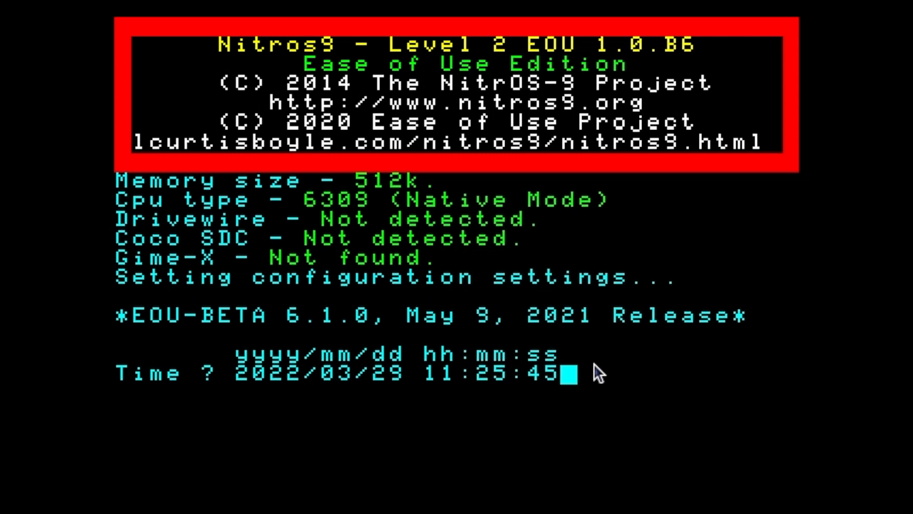
pyautogui.press('Return')
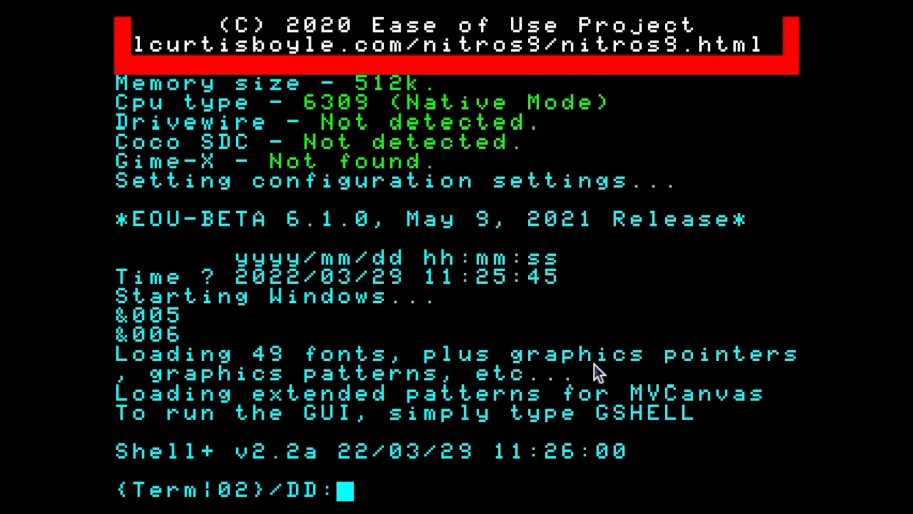
# Run "date -t;megaread </dd@;date -t" in the Term shell to time the disk read
pyautogui.write('date -')
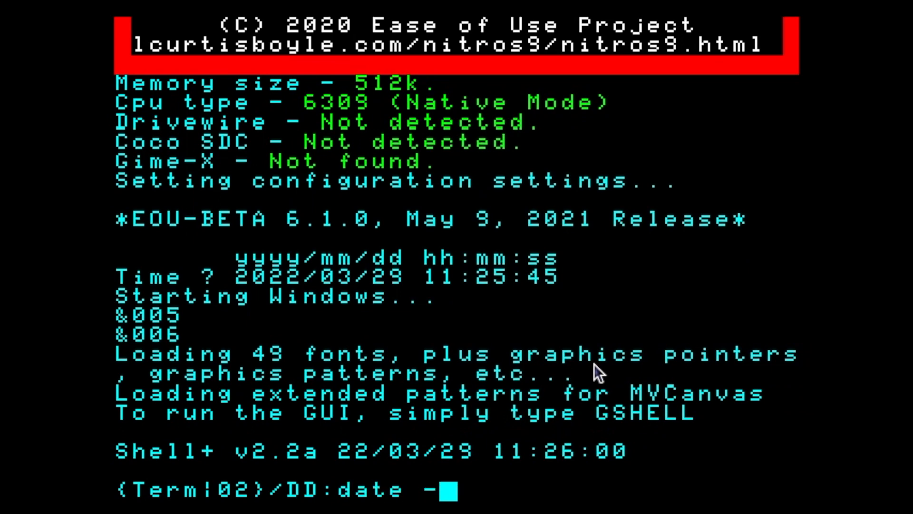
pyautogui.write('t;megaread')
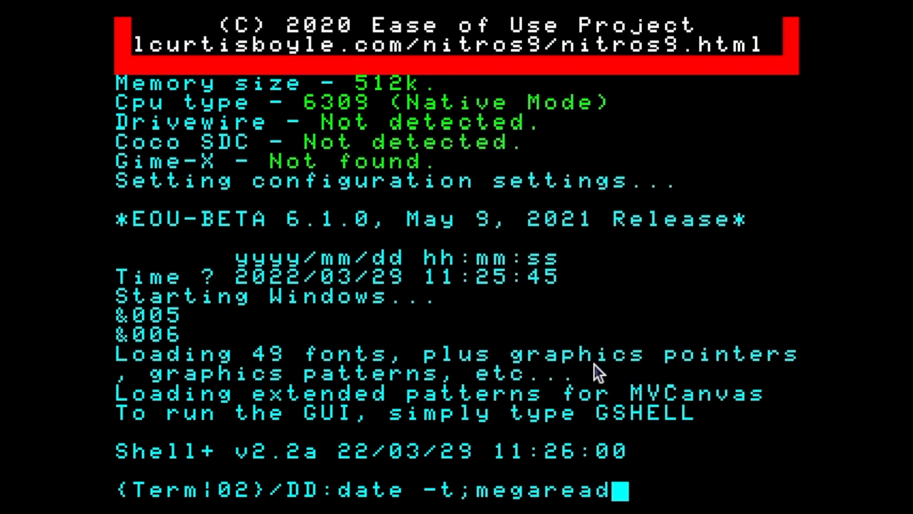
pyautogui.write(' </dd')
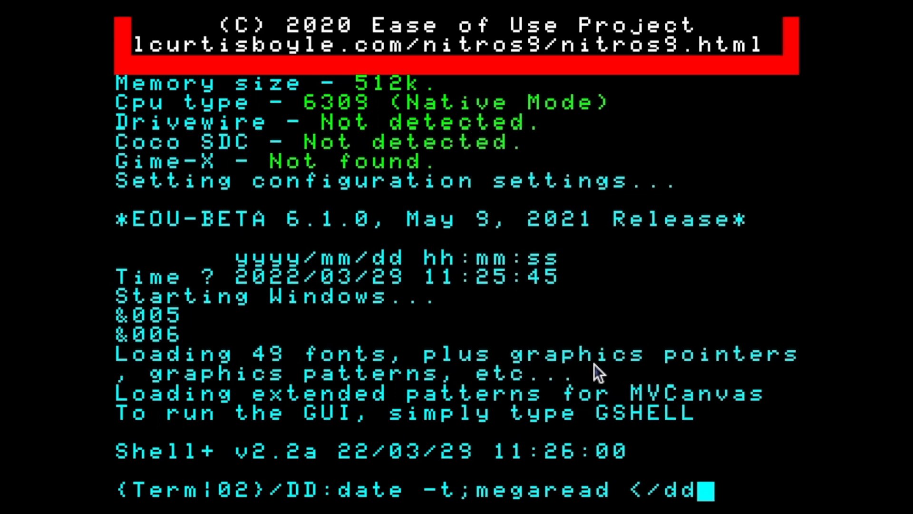
pyautogui.write('@')
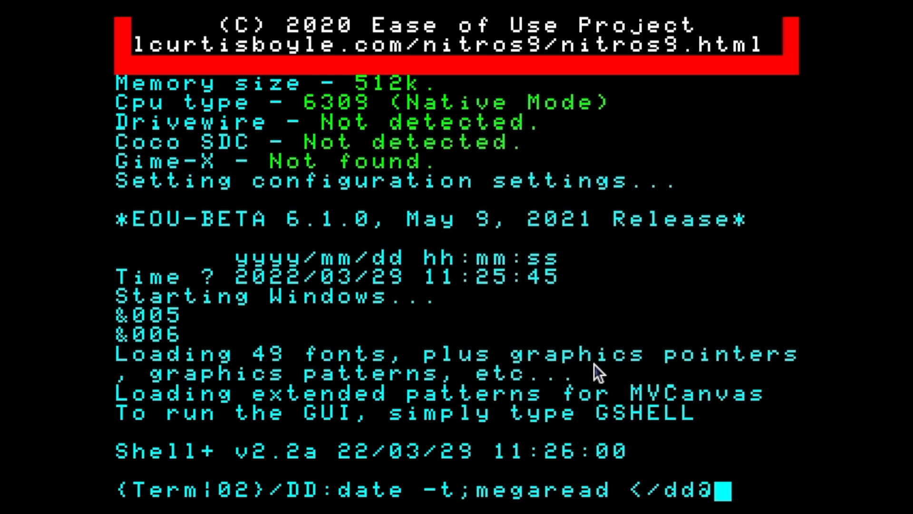
pyautogui.write(';da')
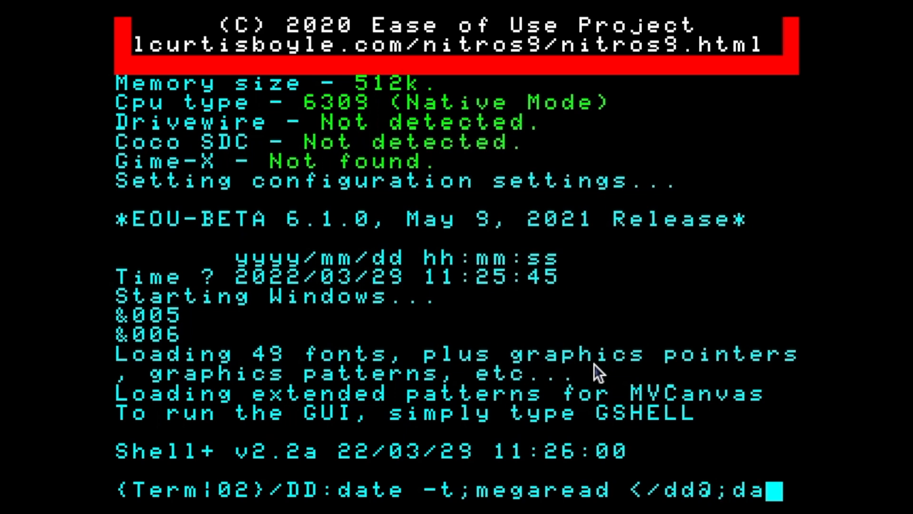
pyautogui.write('te -t')
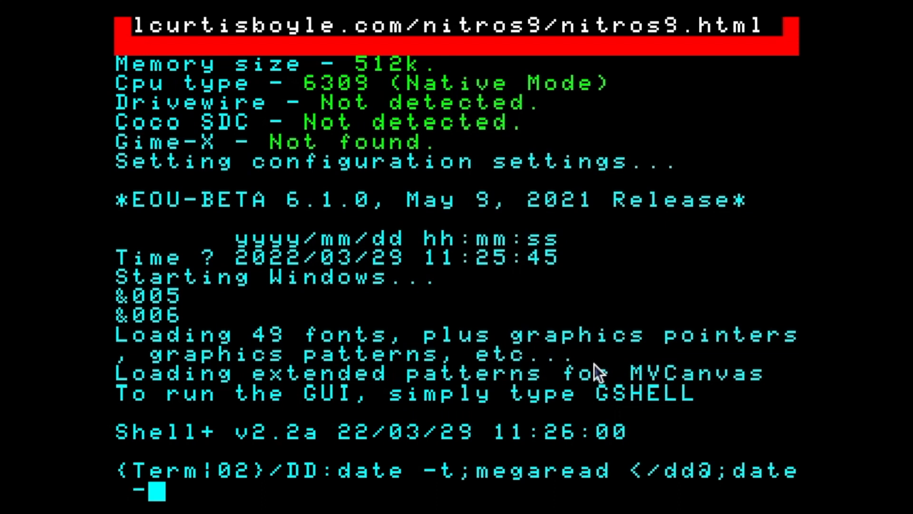
pyautogui.press('Return')
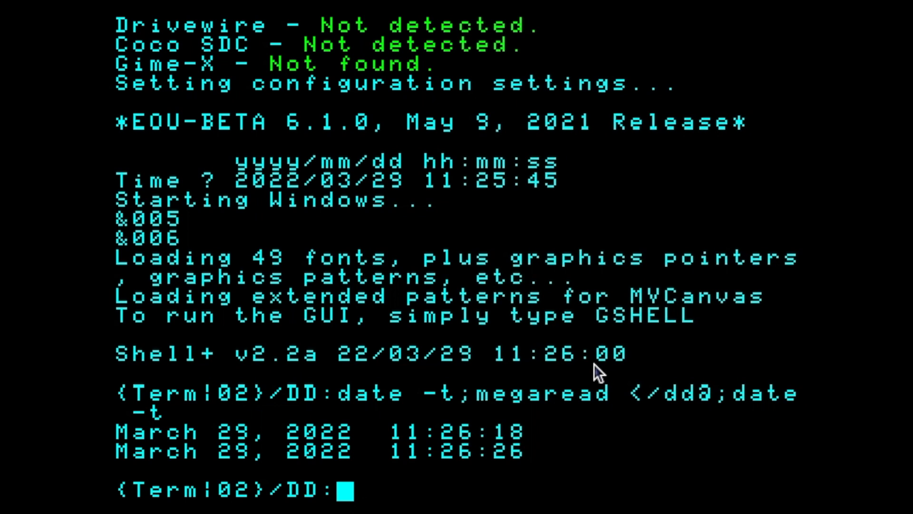
# Submit an empty line, recall the previous timed megaread command and run it a second time
pyautogui.press('Return')
pyautogui.press('Up')
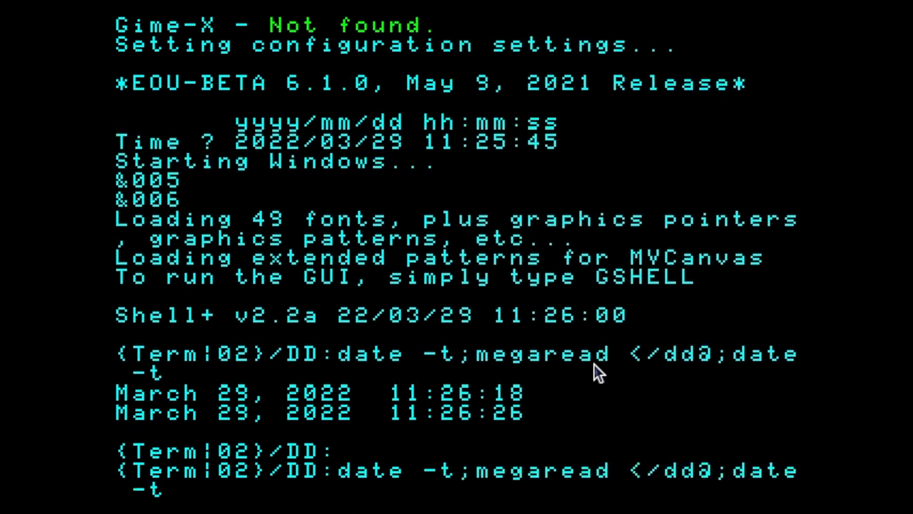
pyautogui.press('Return')
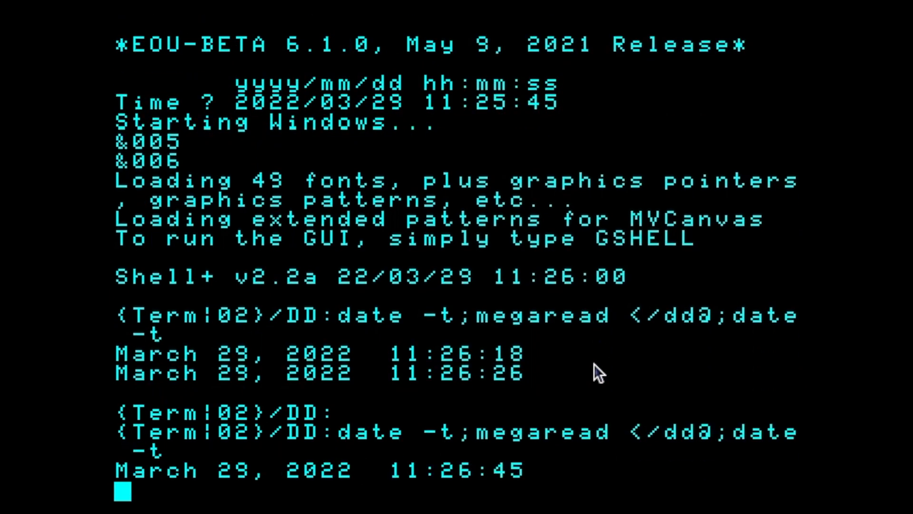